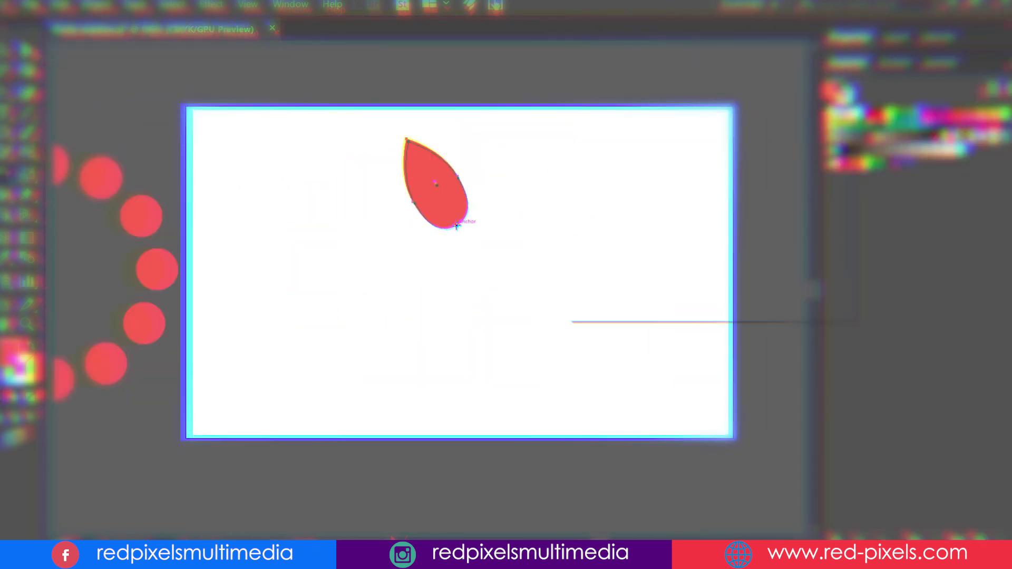
pyautogui.press('Return')
pyautogui.click(625, 282)
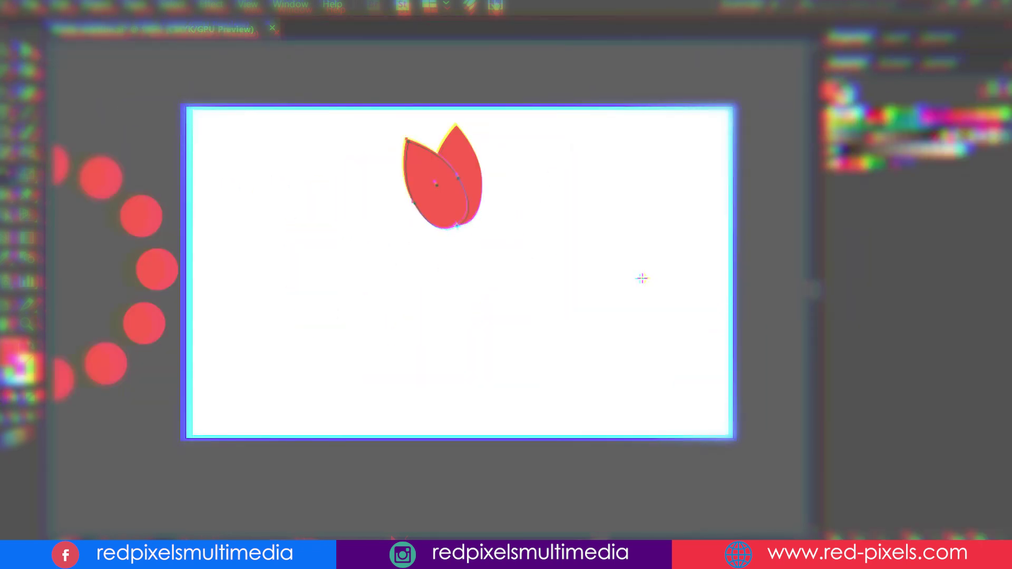
pyautogui.hotkey('ctrl', 'd')
pyautogui.hotkey('ctrl', 'd')
pyautogui.hotkey('ctrl', 'd')
pyautogui.hotkey('ctrl', 'd')
pyautogui.hotkey('ctrl', 'd')
pyautogui.hotkey('ctrl', 'd')
pyautogui.hotkey('ctrl', 'd')
pyautogui.hotkey('ctrl', 'd')
pyautogui.hotkey('ctrl', 'd')
pyautogui.hotkey('ctrl', 'd')
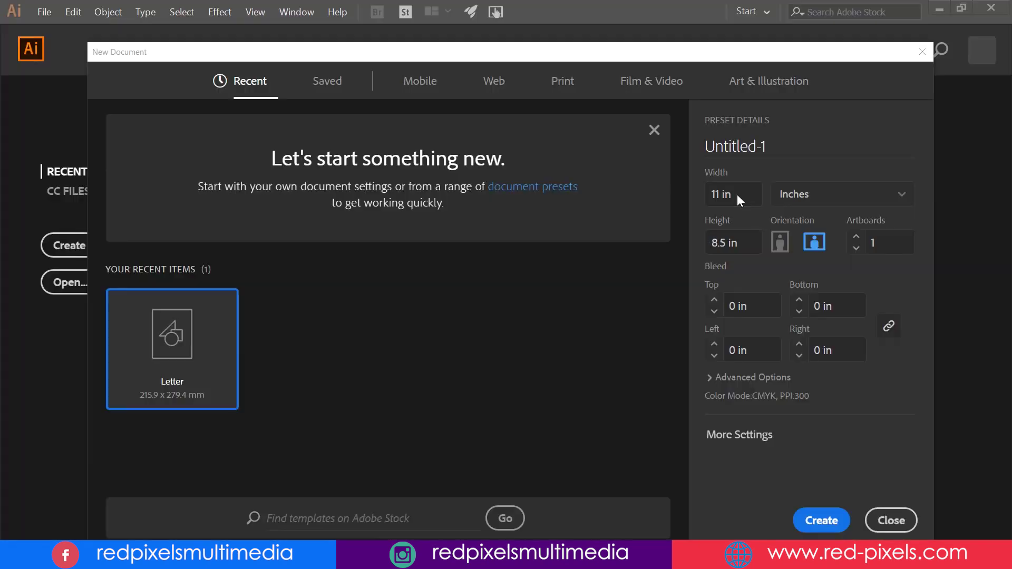
# Step: Create a new landscape document in inches with a custom artboard size
pyautogui.write('4')
pyautogui.click(821, 520)
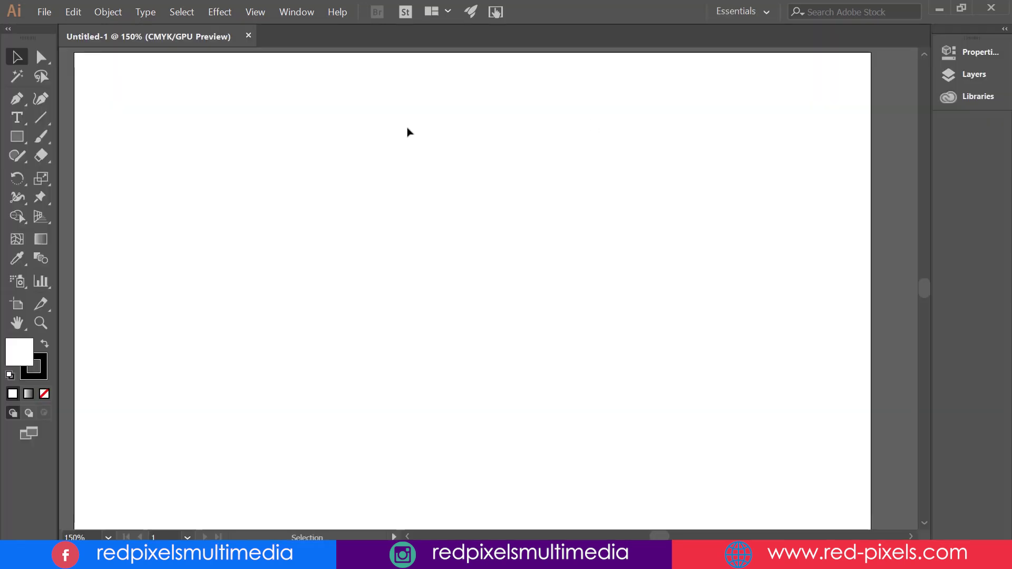
# Step: Draw a small circle with the Ellipse tool near the upper middle of the artboard
pyautogui.rightClick(17, 137)
pyautogui.click(84, 174)
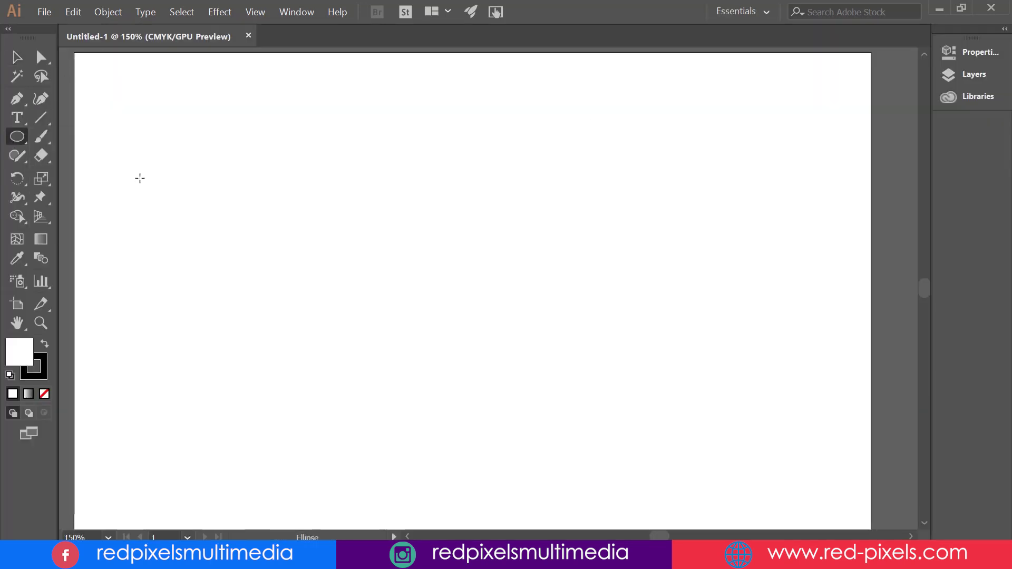
pyautogui.moveTo(431, 68); pyautogui.dragTo(494, 130)
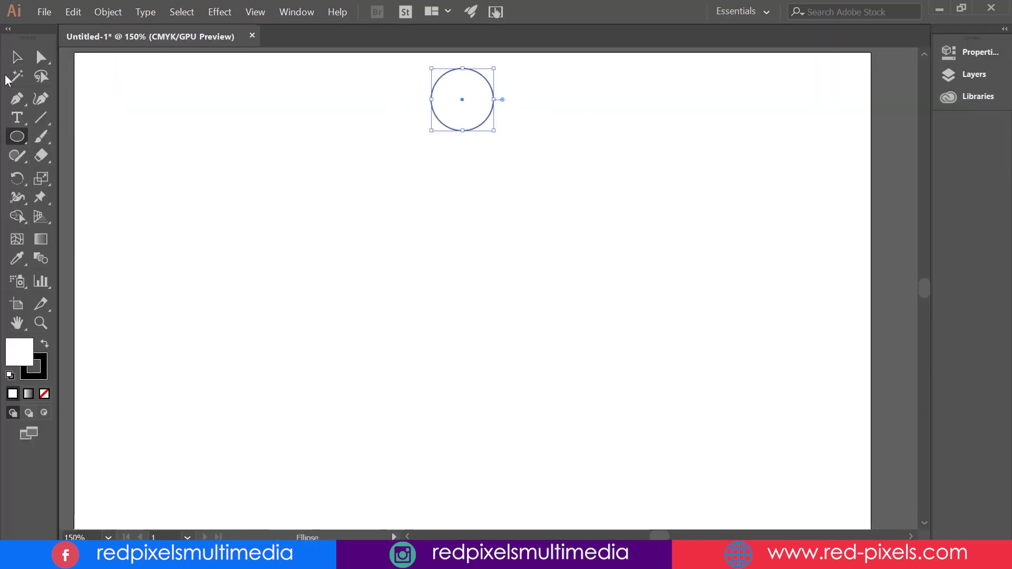
pyautogui.press('v')
# Step: Fill the circle with red EF5252 and set its stroke to None
pyautogui.doubleClick(24, 349)
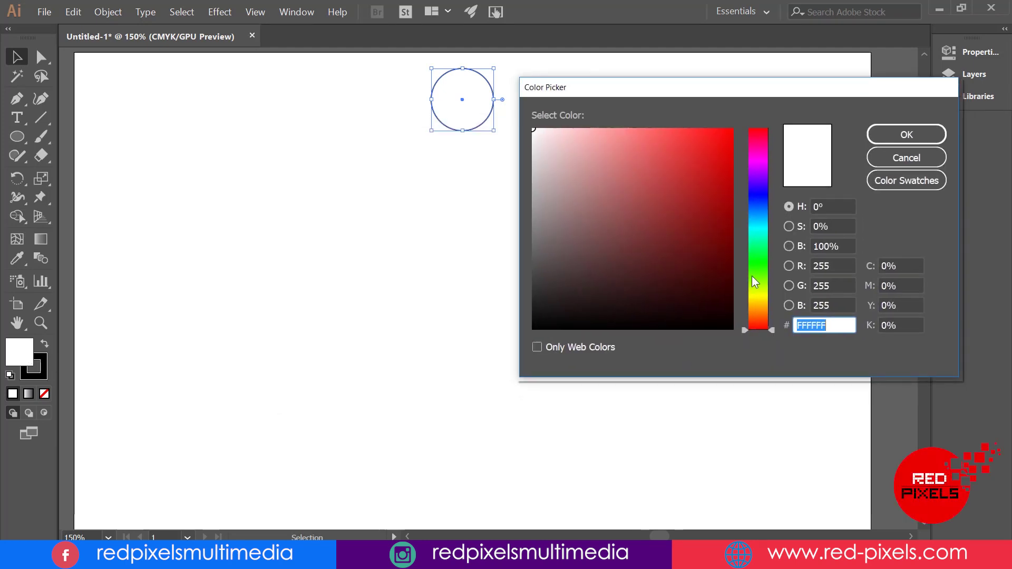
pyautogui.click(679, 164)
pyautogui.click(665, 141)
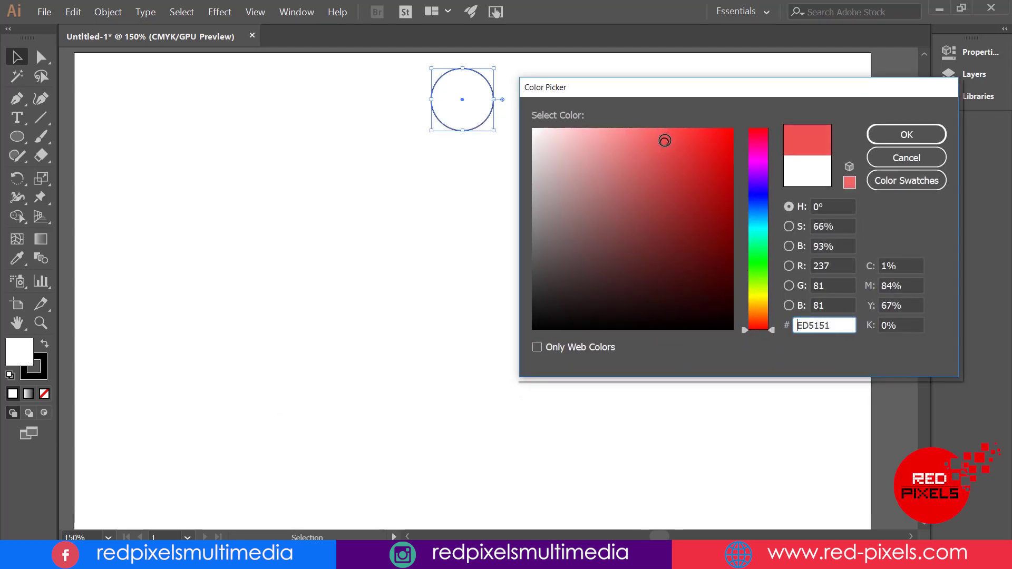
pyautogui.click(906, 135)
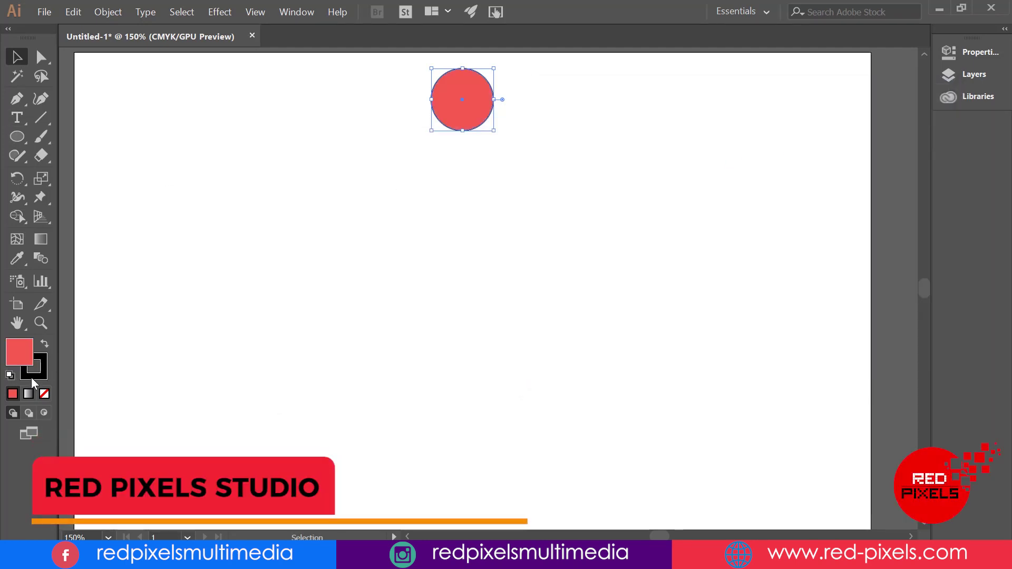
pyautogui.click(31, 378)
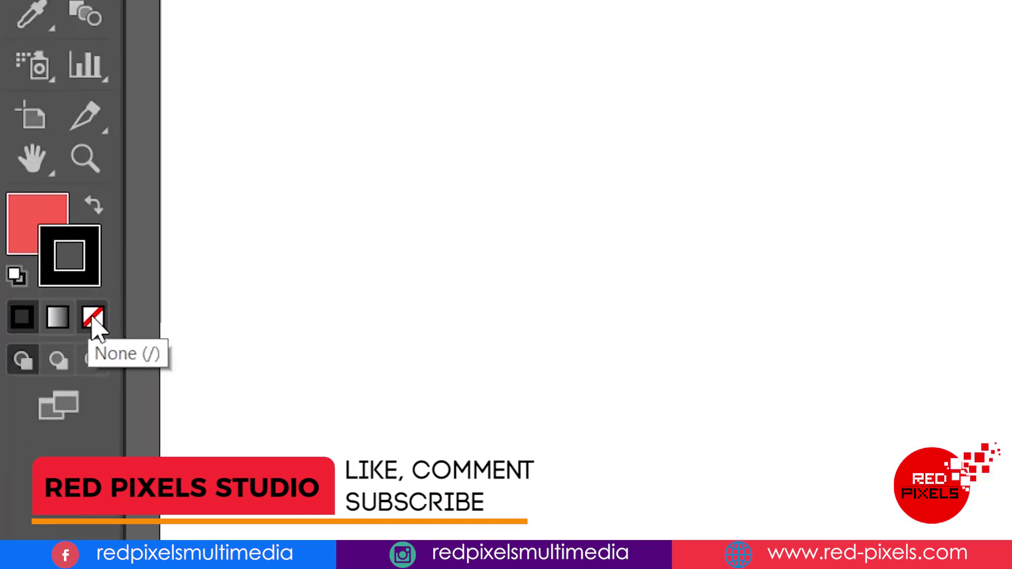
pyautogui.click(93, 318)
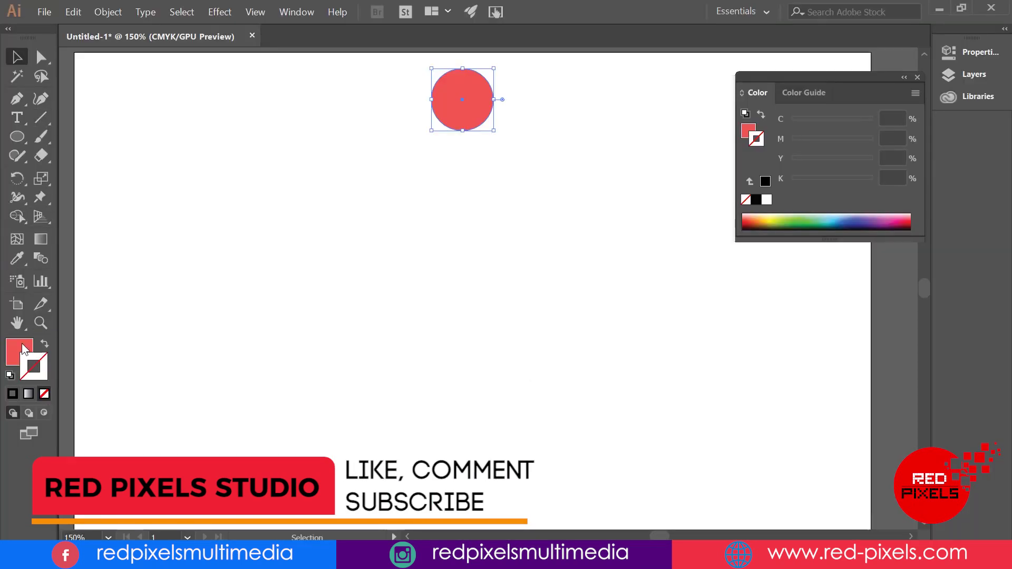
# Step: Place the circle's rotation centre below it, near the middle of the artboard, and open the Rotate options
pyautogui.click(17, 178)
pyautogui.click(50, 181)
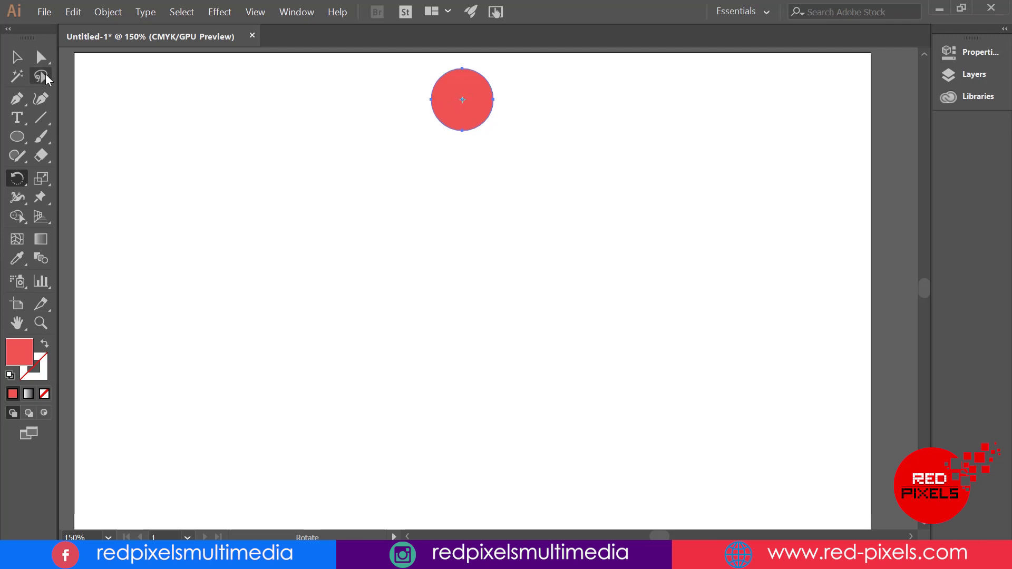
pyautogui.click(24, 62)
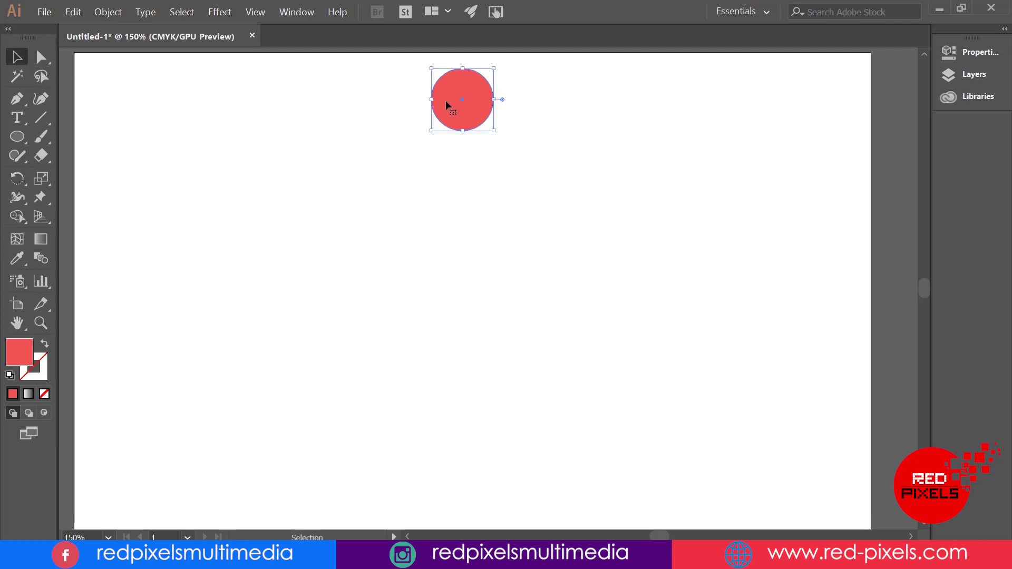
pyautogui.click(19, 180)
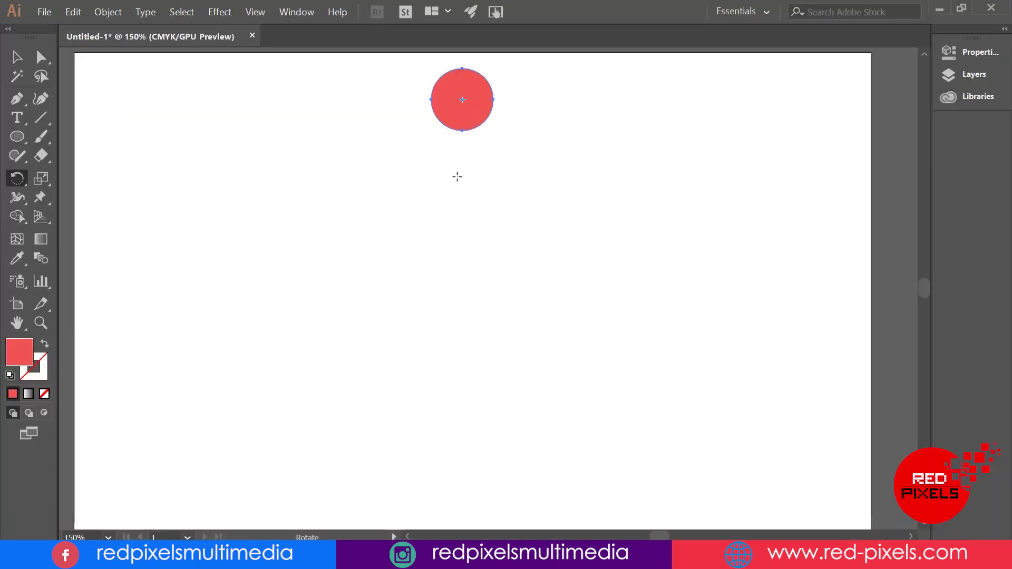
pyautogui.keyDown('alt'); pyautogui.click(466, 259); pyautogui.keyUp('alt')
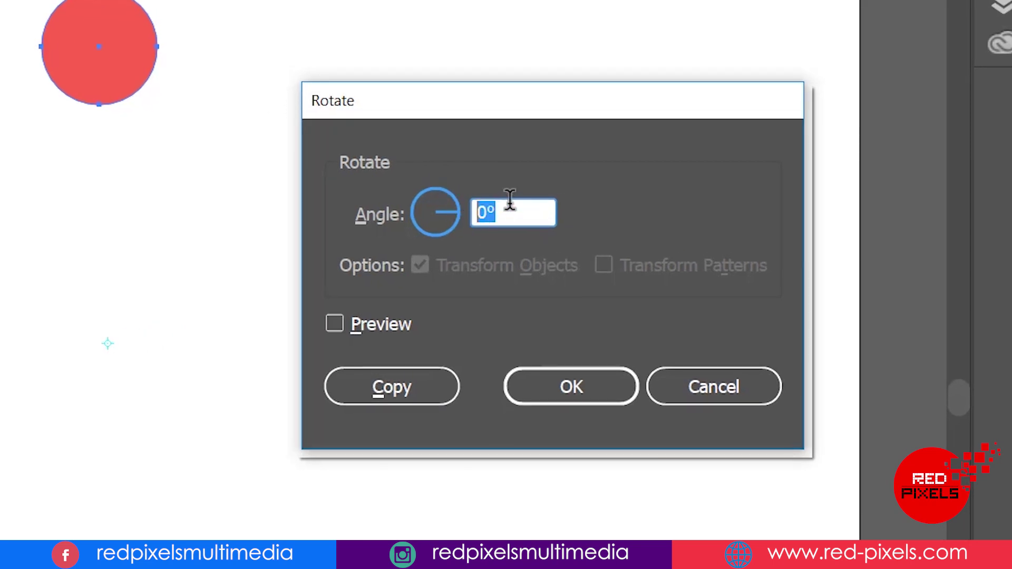
# Step: Try a rotation angle of 15° and preview it on the circle
pyautogui.write('15')
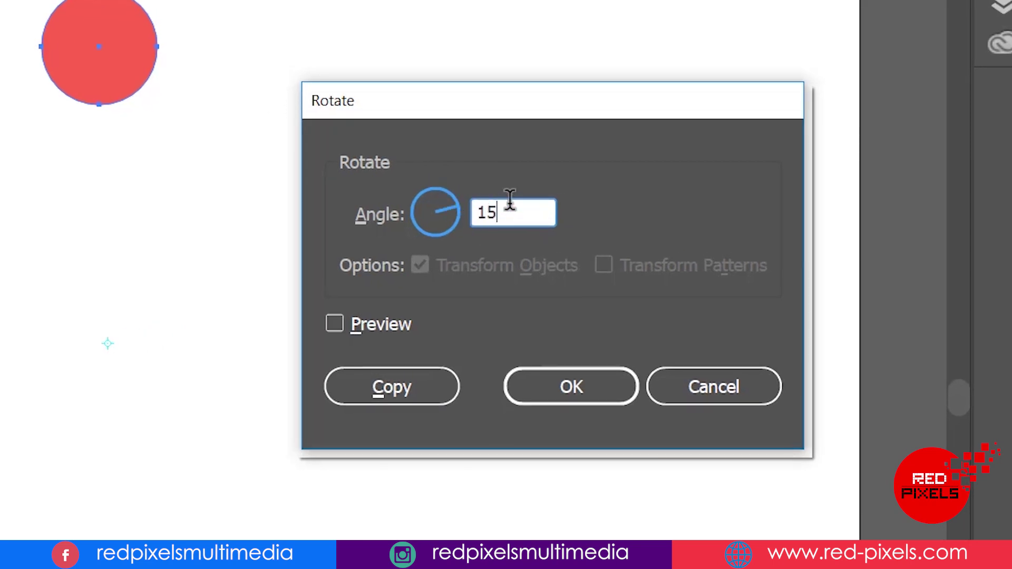
pyautogui.click(375, 321)
pyautogui.click(376, 323)
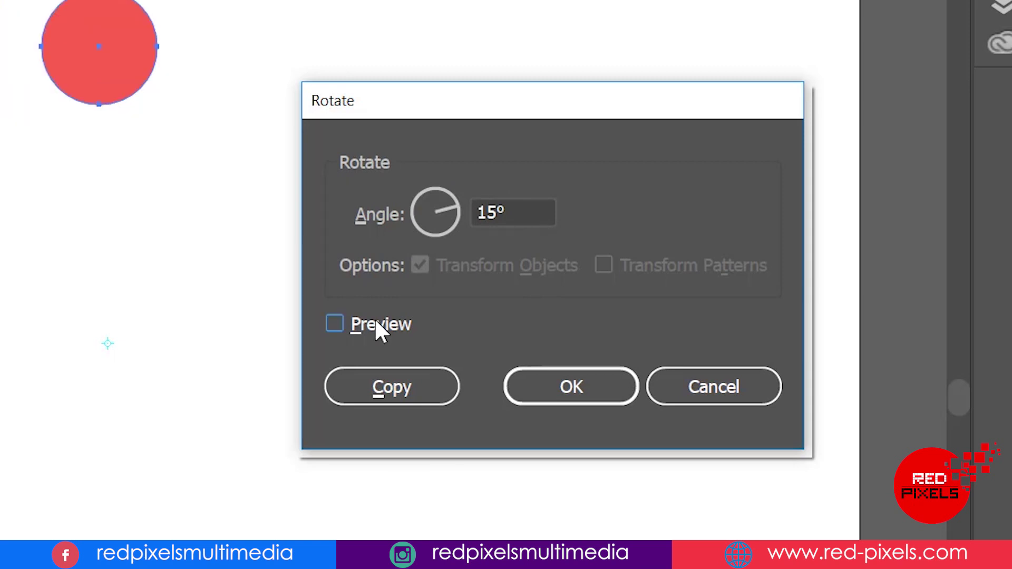
pyautogui.click(376, 322)
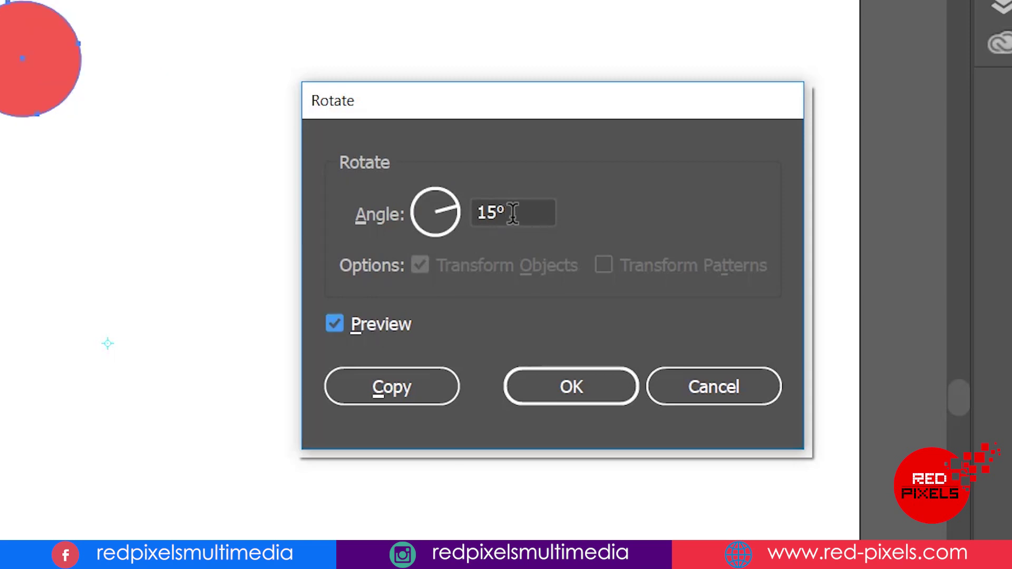
# Step: Set the rotation angle to 30° and create a rotated copy of the circle
pyautogui.moveTo(516, 212); pyautogui.dragTo(462, 207)
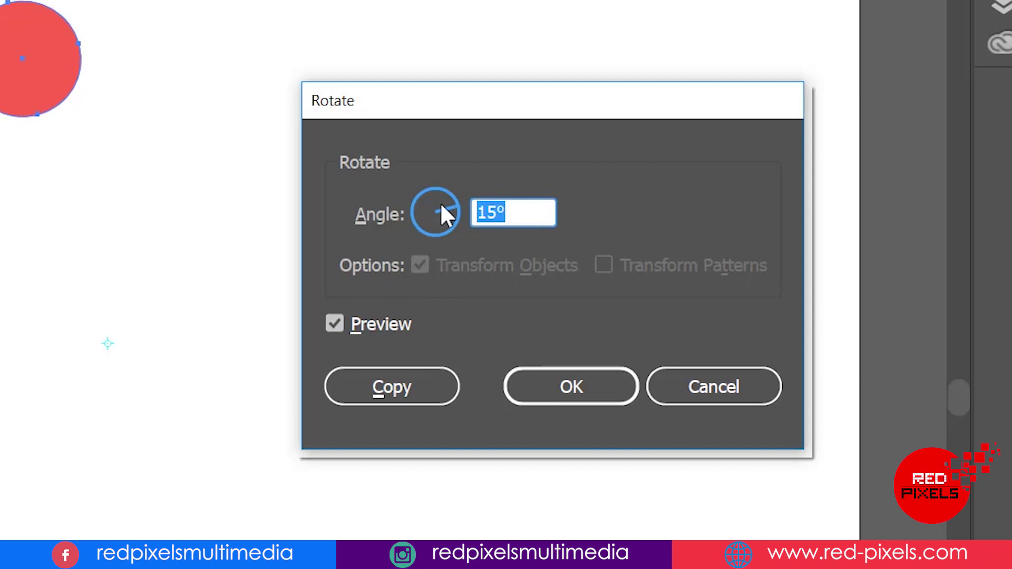
pyautogui.write('30')
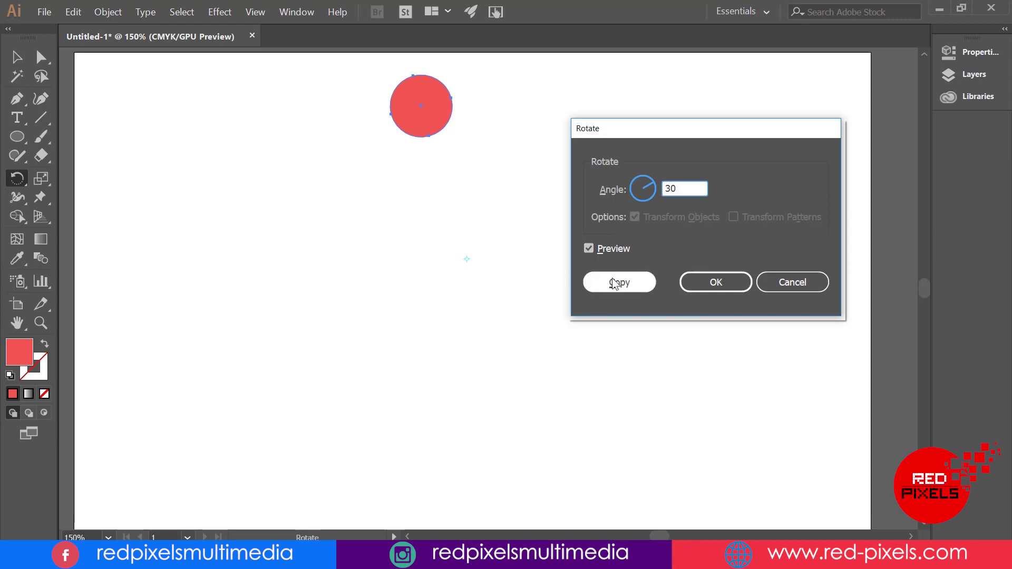
pyautogui.click(388, 376)
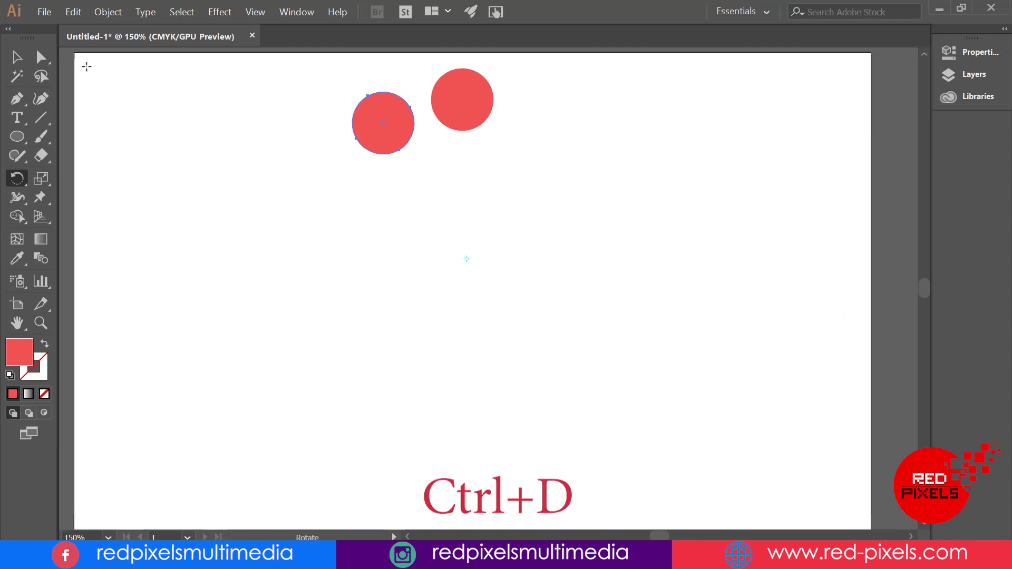
# Step: Repeat the 30° rotated copy until 12 circles form a complete ring
pyautogui.press('ctrl')
pyautogui.hotkey('ctrl', 'd')
pyautogui.hotkey('ctrl', 'd')
pyautogui.hotkey('ctrl', 'd')
pyautogui.hotkey('ctrl', 'd')
pyautogui.hotkey('ctrl', 'd')
pyautogui.hotkey('ctrl', 'd')
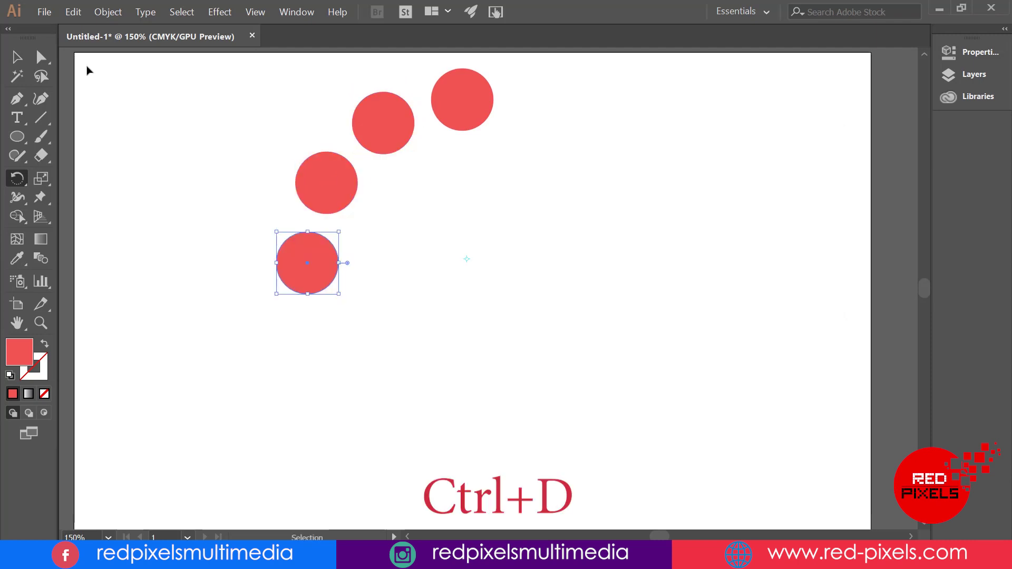
pyautogui.hotkey('ctrl', 'd')
pyautogui.hotkey('ctrl', 'd')
pyautogui.hotkey('ctrl', 'd')
pyautogui.hotkey('ctrl', 'd')
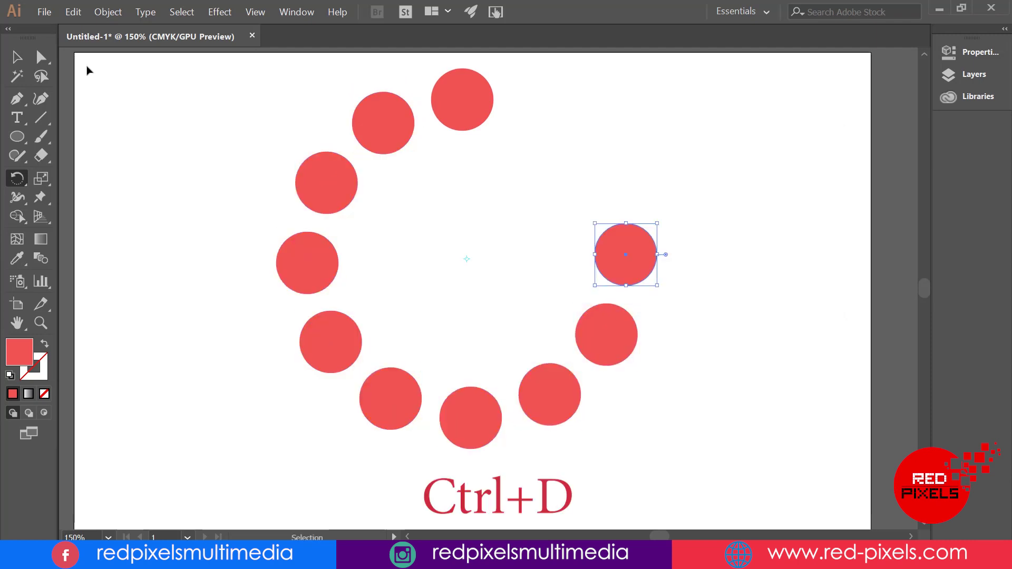
# Step: Select the whole ring of circles and move it off the artboard onto the canvas at its left
pyautogui.click(17, 56)
pyautogui.click(663, 120)
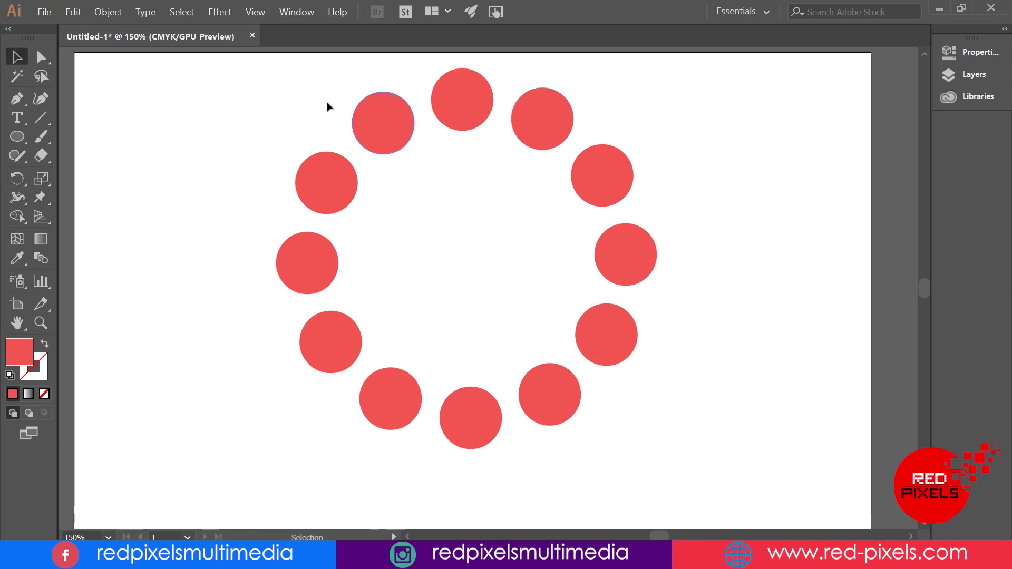
pyautogui.moveTo(244, 90); pyautogui.dragTo(629, 416)
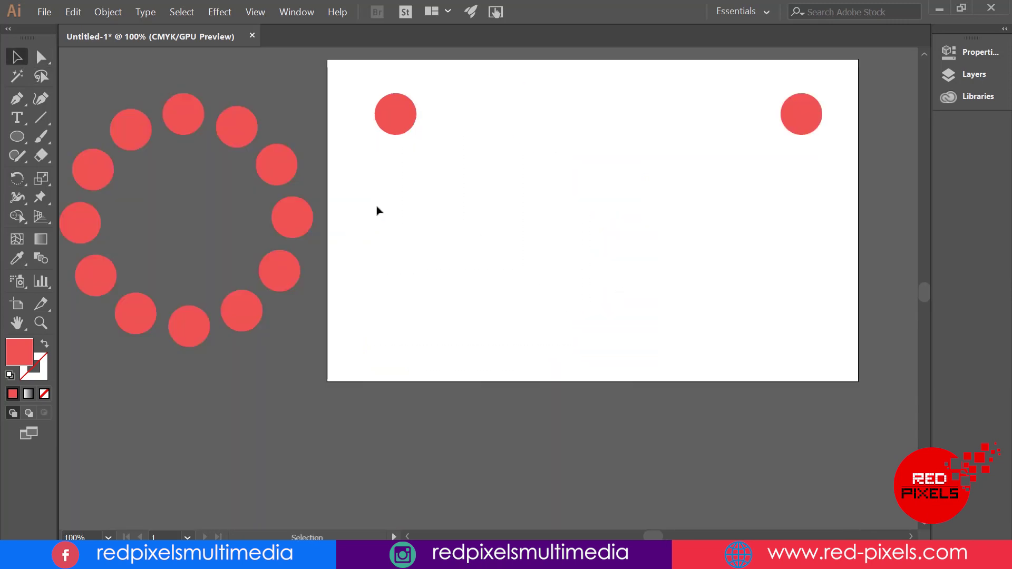
# Step: Select the two separate circles on the artboard and set the Blend Options spacing to Specified Steps with 10 steps
pyautogui.moveTo(469, 134); pyautogui.dragTo(837, 200)
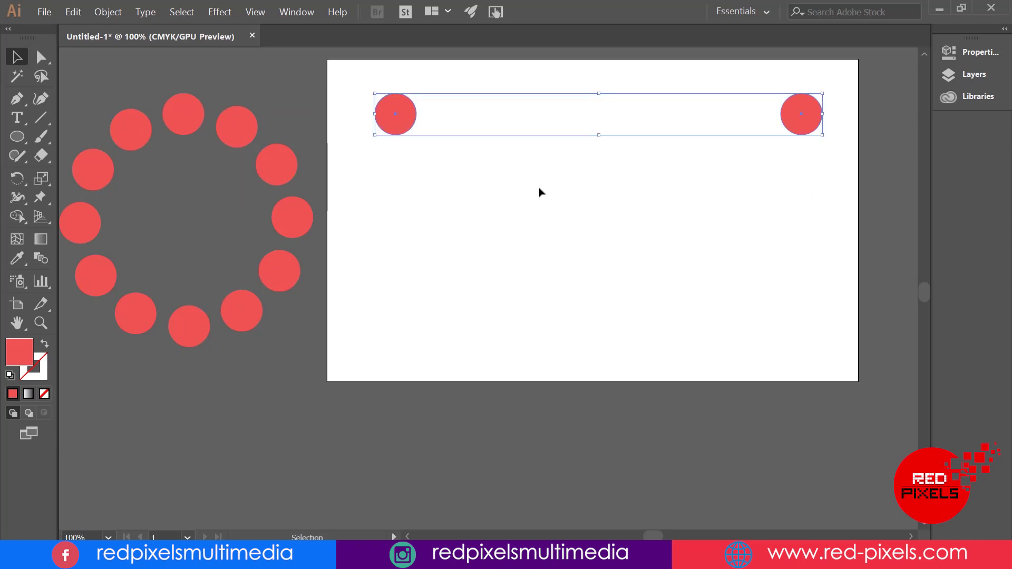
pyautogui.click(104, 13)
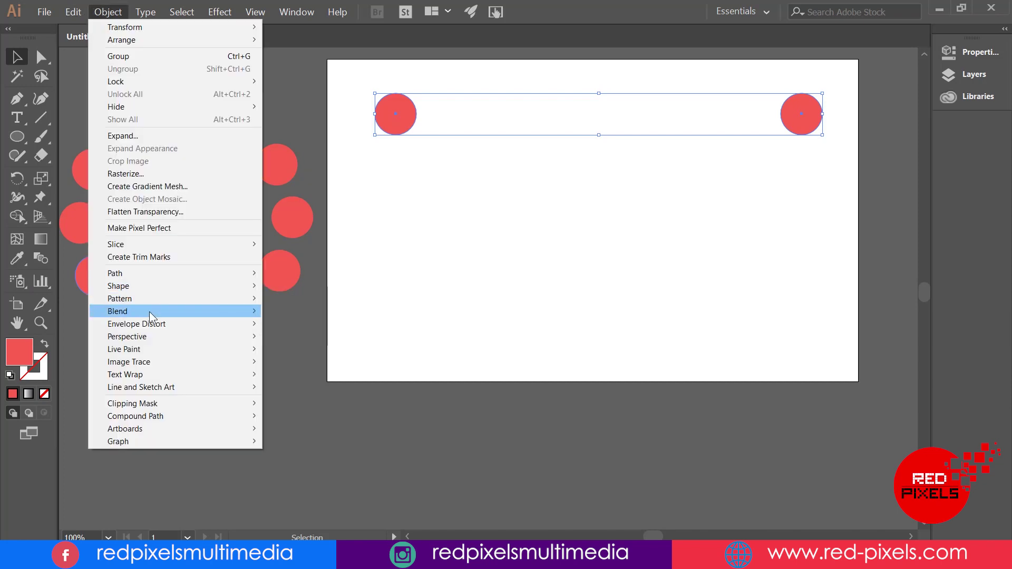
pyautogui.moveTo(150, 311)
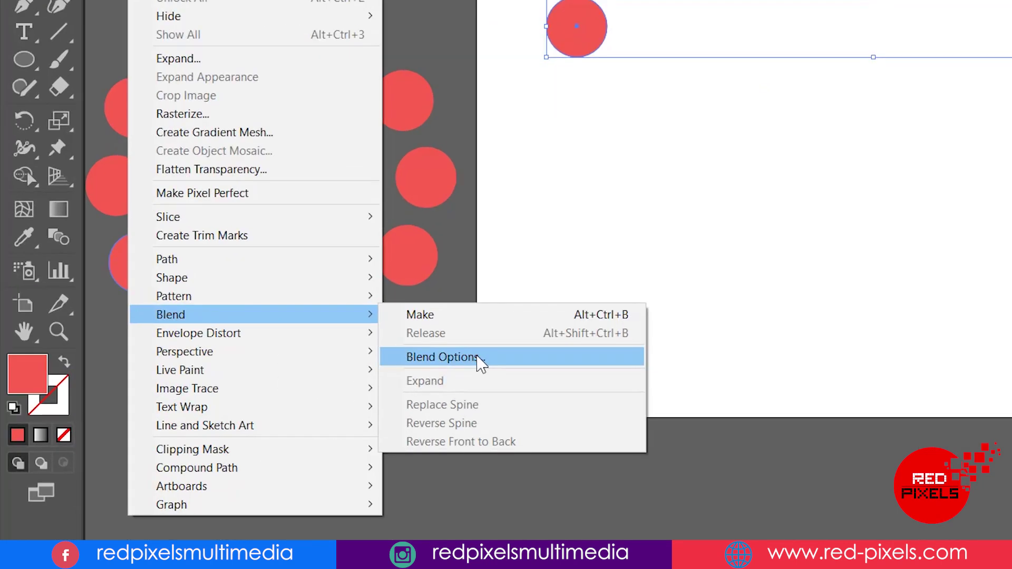
pyautogui.click(480, 364)
pyautogui.click(536, 237)
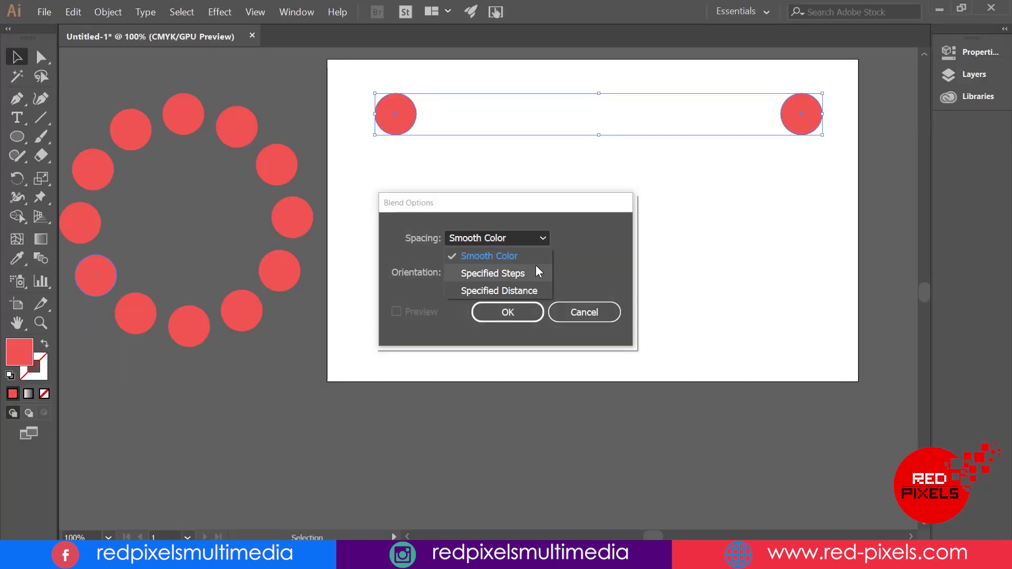
pyautogui.click(536, 271)
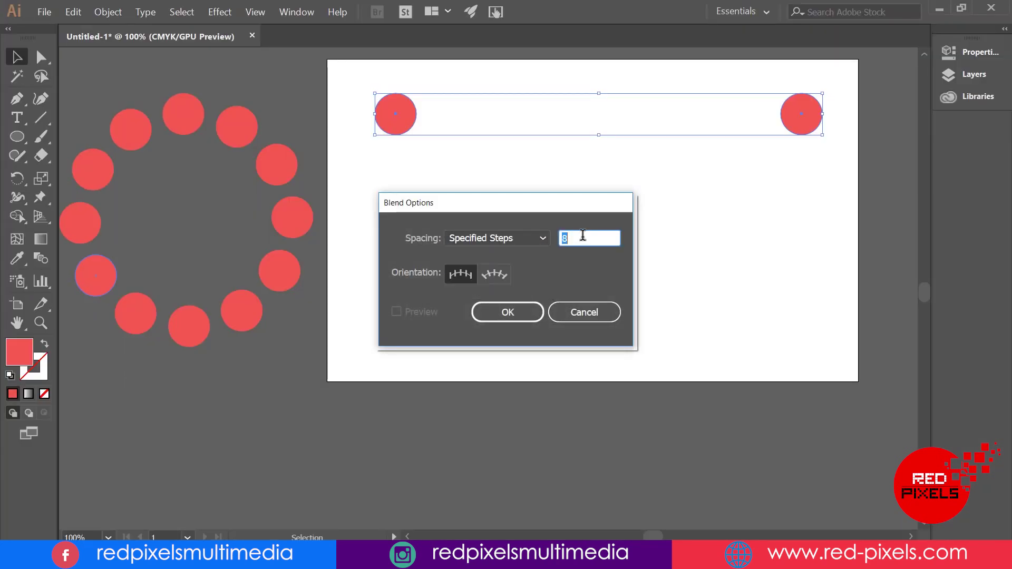
pyautogui.write('10')
pyautogui.click(509, 312)
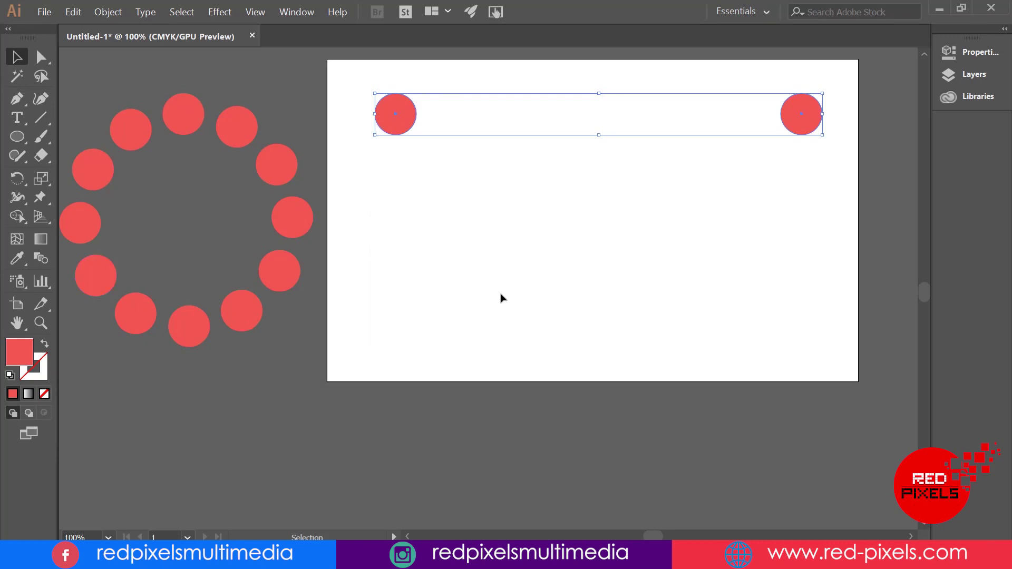
# Step: Make a blend between the two selected circles and deselect the resulting row
pyautogui.click(117, 13)
pyautogui.moveTo(123, 299)
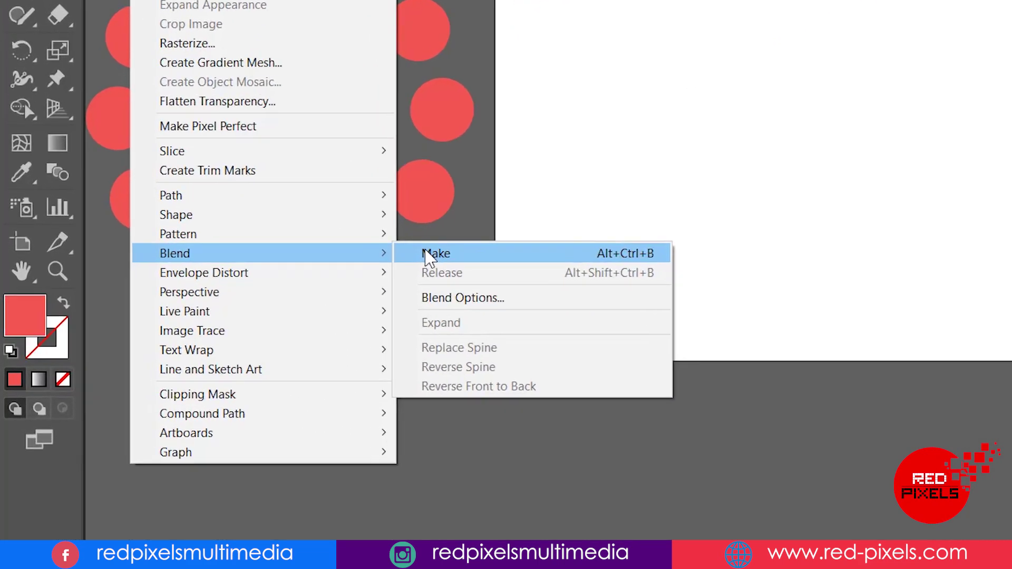
pyautogui.click(526, 207)
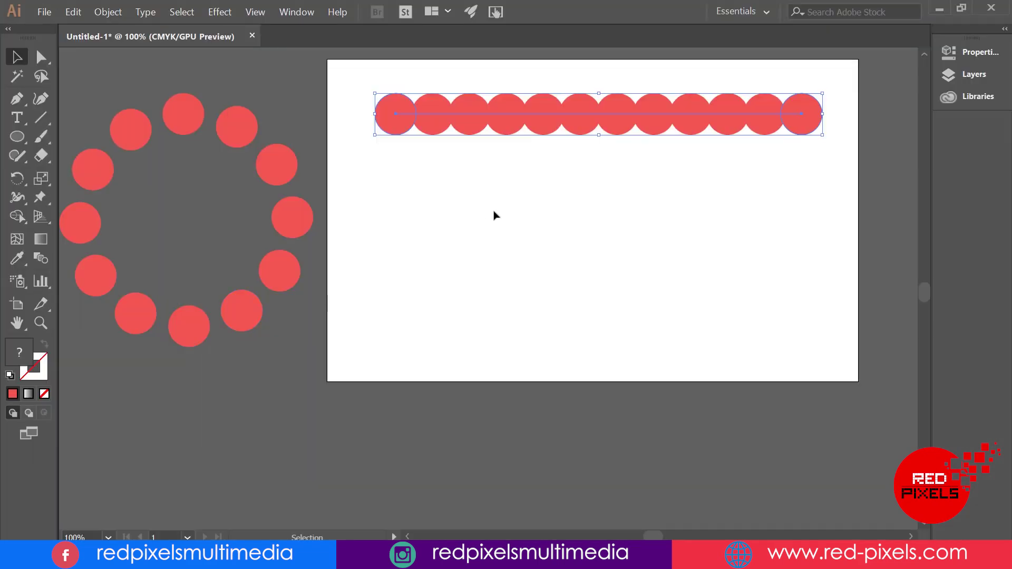
pyautogui.click(933, 28)
# Step: Draw a large circle in the middle of the artboard and swap its fill and stroke, leaving a red outline without fill
pyautogui.click(15, 136)
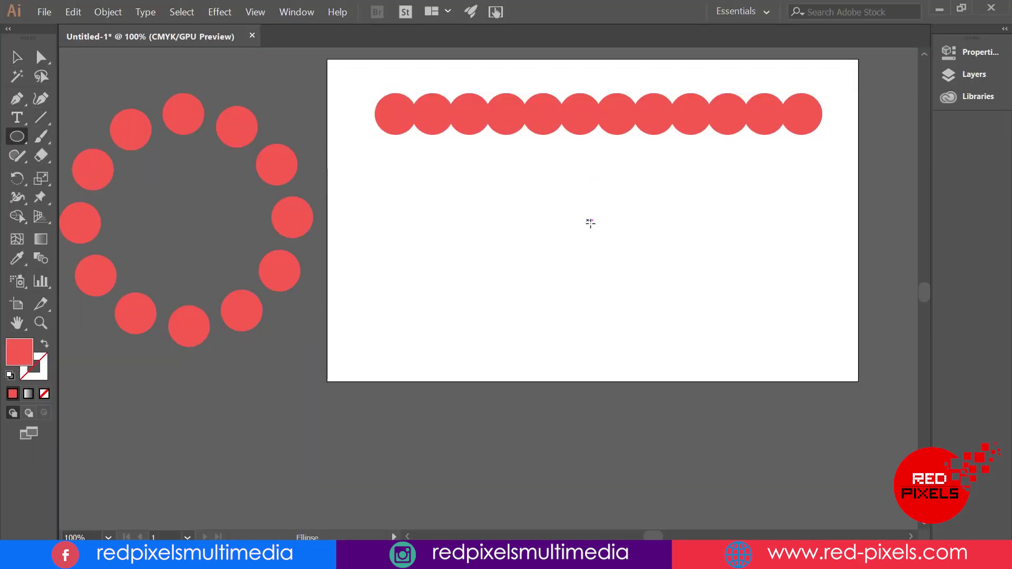
pyautogui.moveTo(594, 222)
pyautogui.mouseDown()
pyautogui.moveTo(653, 261)
pyautogui.moveTo(708, 334)
pyautogui.mouseUp()
pyautogui.click(16, 57)
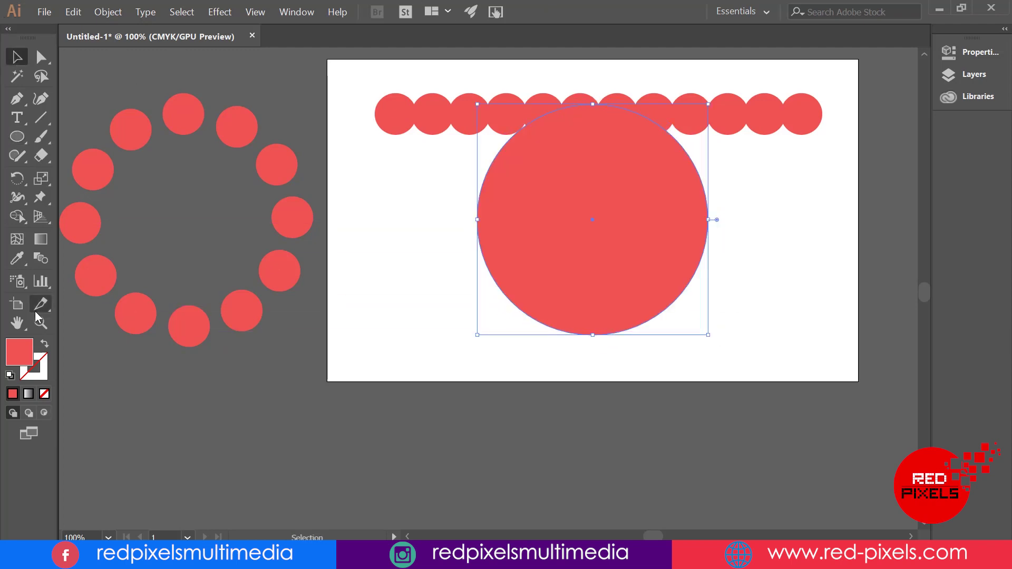
pyautogui.click(44, 343)
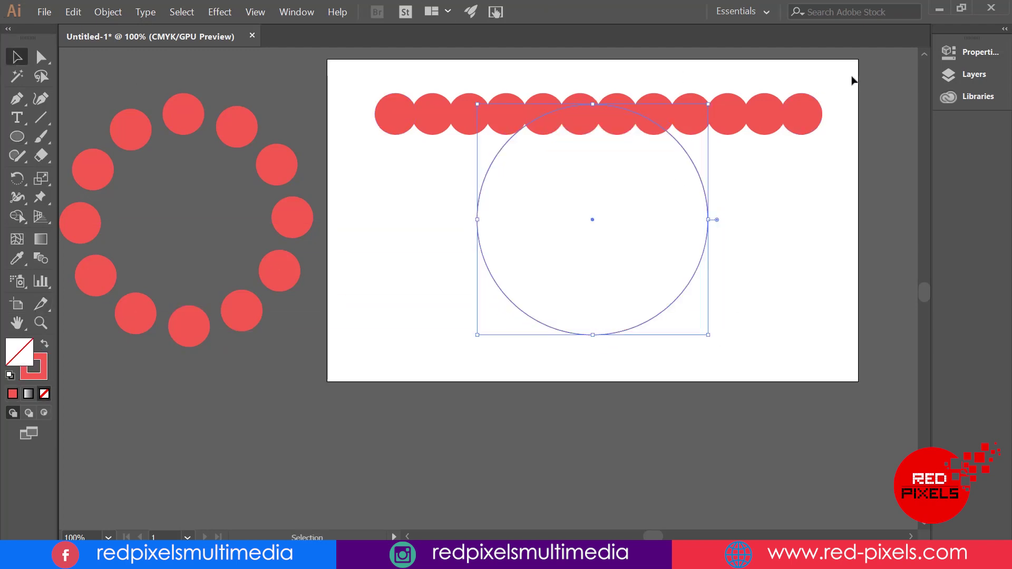
# Step: Select the blended row of circles together with the large circle and replace the blend's spine with that circle
pyautogui.moveTo(852, 80); pyautogui.dragTo(322, 325)
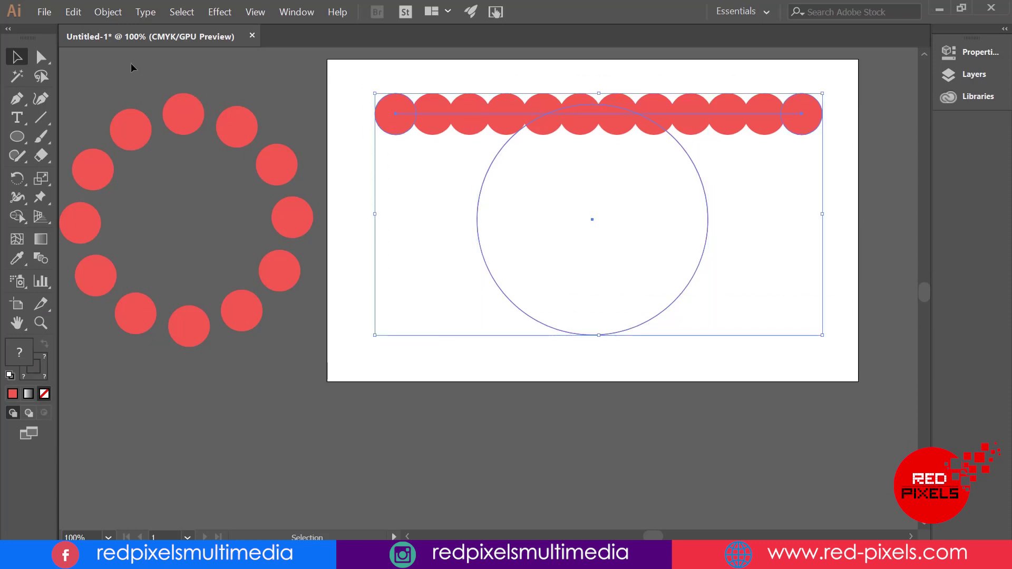
pyautogui.click(106, 12)
pyautogui.moveTo(149, 310)
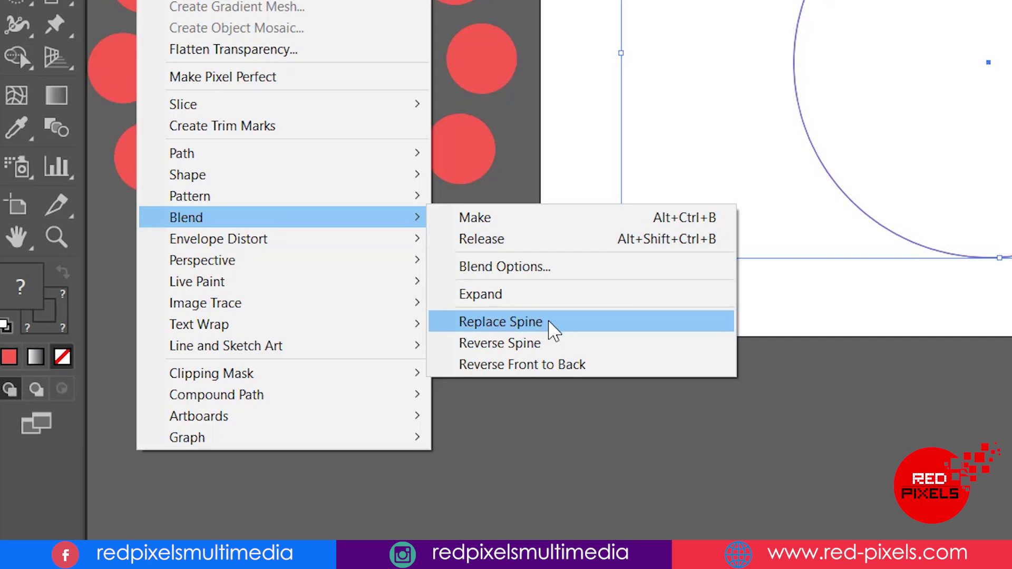
pyautogui.click(550, 322)
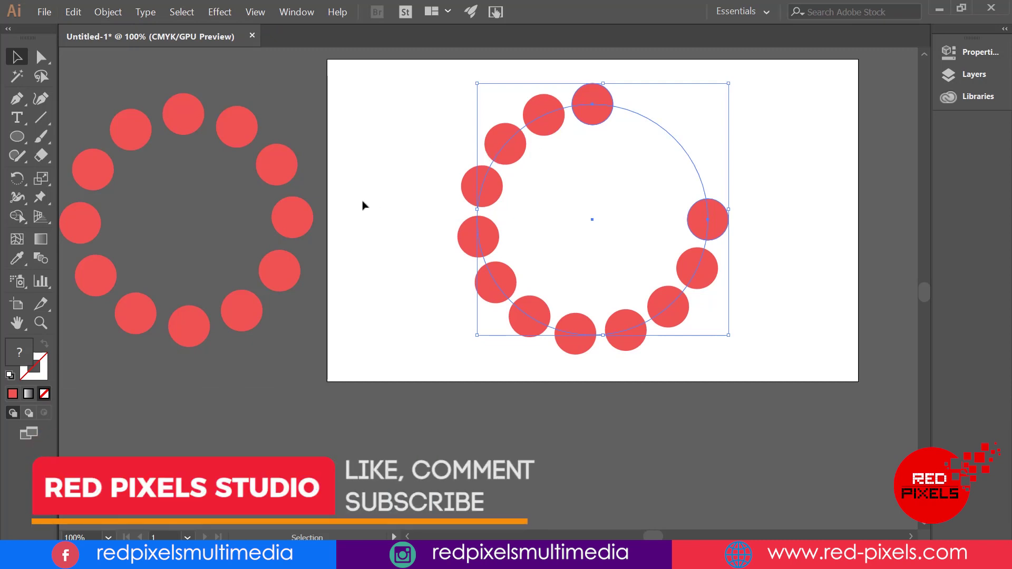
# Step: Cut the circular spine with the Scissors tool in the gap between the two end circles so the blend spreads around it
pyautogui.click(46, 155)
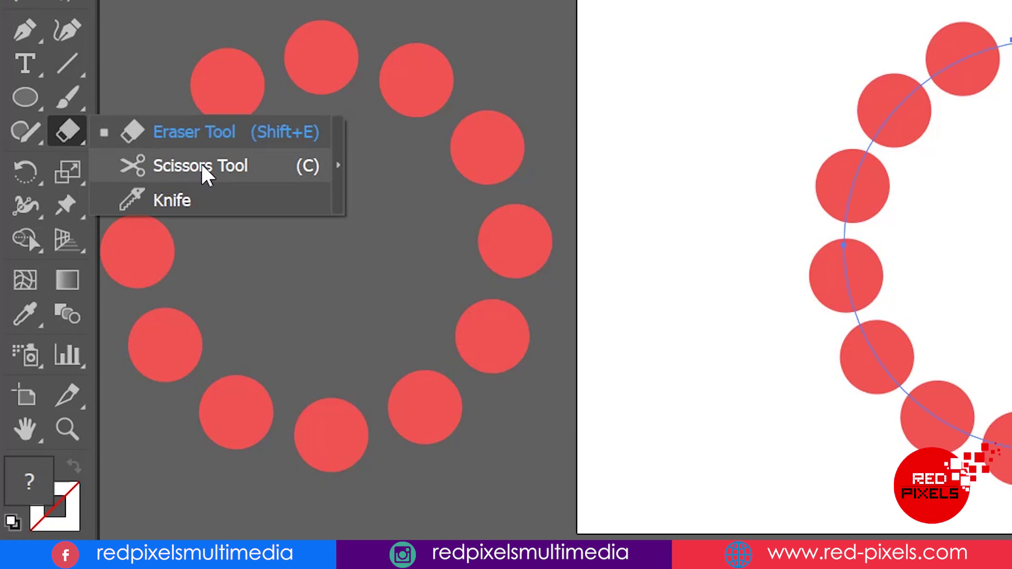
pyautogui.click(203, 167)
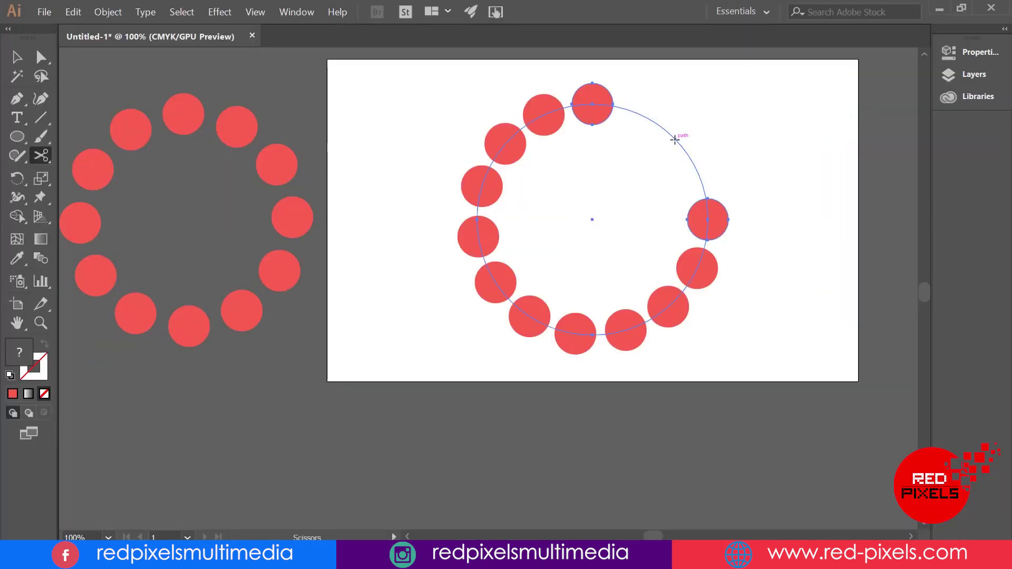
pyautogui.click(674, 139)
pyautogui.press('v')
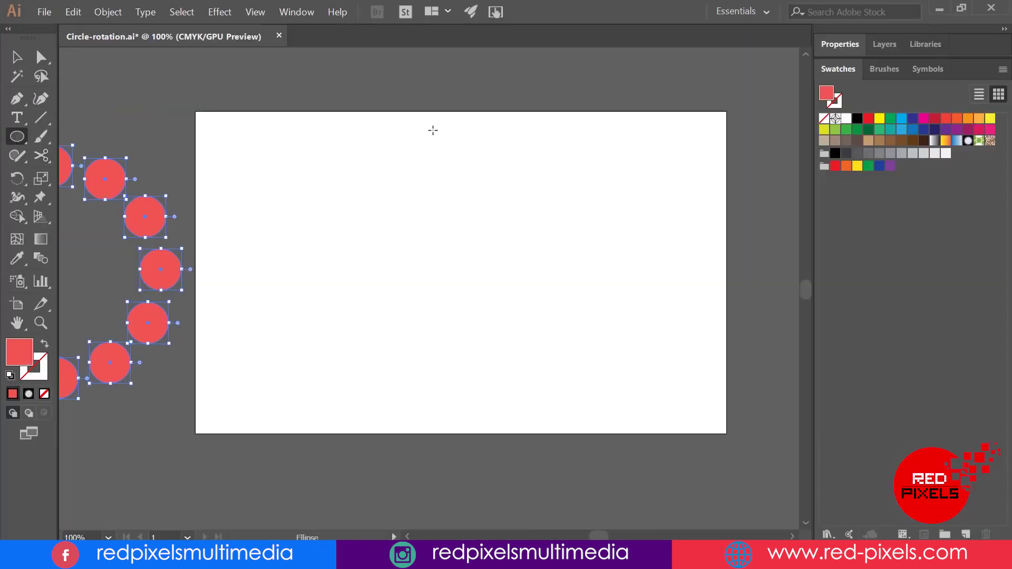
# Step: Draw a tall narrow red ellipse, convert its top anchor to a corner and raise its bottom anchor to form a petal
pyautogui.moveTo(431, 128); pyautogui.dragTo(483, 244)
pyautogui.hotkey('shift', 'c')
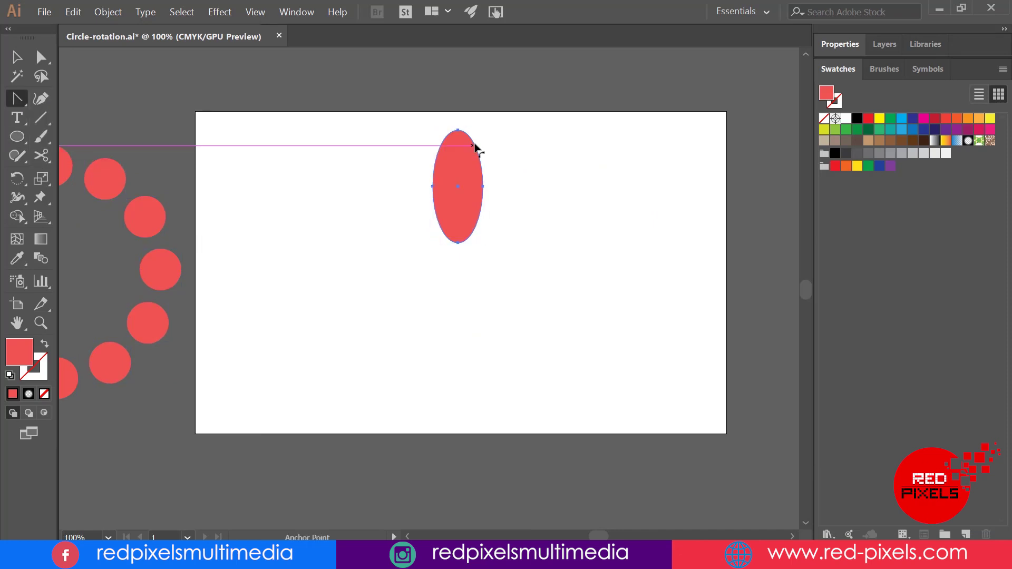
pyautogui.click(457, 130)
pyautogui.press('a')
pyautogui.moveTo(458, 243); pyautogui.dragTo(458, 227)
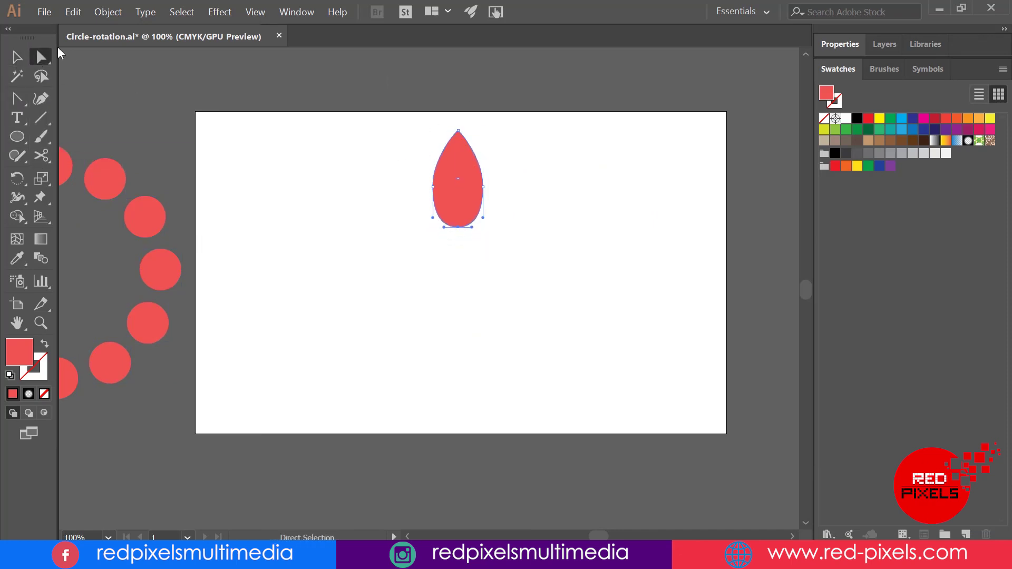
# Step: Rotate a copy of the petal around its bottom anchor and repeat the transformation to build a full flower
pyautogui.press('v')
pyautogui.press('r')
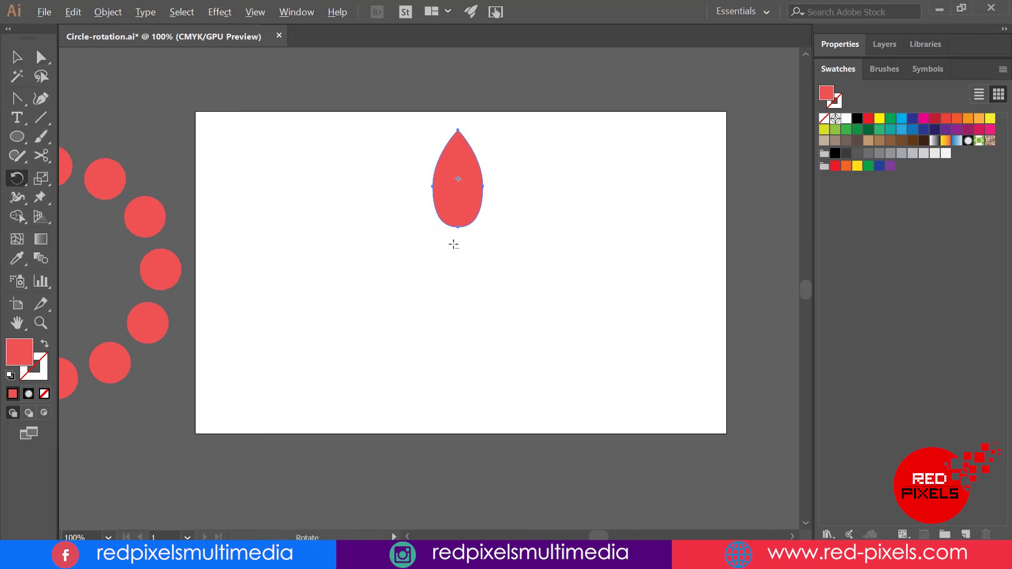
pyautogui.keyDown('alt'); pyautogui.click(458, 227); pyautogui.keyUp('alt')
pyautogui.click(637, 276)
pyautogui.hotkey('ctrl', 'd')
pyautogui.hotkey('ctrl', 'd')
pyautogui.hotkey('ctrl', 'd')
pyautogui.hotkey('ctrl', 'd')
pyautogui.hotkey('ctrl', 'd')
pyautogui.hotkey('ctrl', 'd')
pyautogui.hotkey('ctrl', 'd')
pyautogui.hotkey('ctrl', 'd')
pyautogui.hotkey('ctrl', 'd')
pyautogui.hotkey('ctrl', 'd')
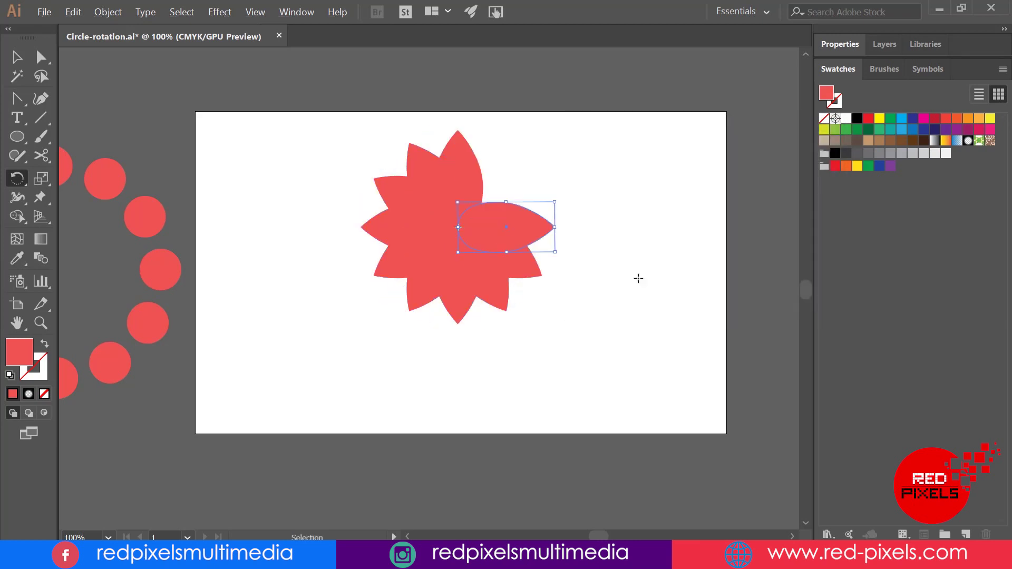
# Step: Select all petals of the flower and show the Color panel
pyautogui.click(17, 57)
pyautogui.click(340, 132)
pyautogui.moveTo(285, 112); pyautogui.dragTo(565, 348)
pyautogui.click(296, 11)
pyautogui.click(327, 205)
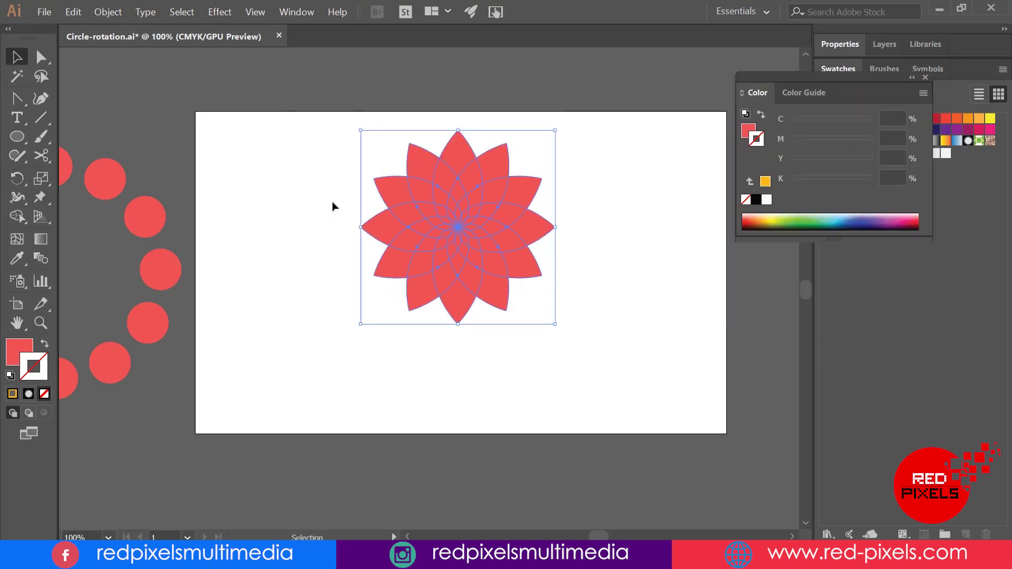
# Step: Switch to the Live Paint Bucket for the selected petals and set its fill to orange FF9D00
pyautogui.hotkey('ctrl', '+')
pyautogui.hotkey('ctrl', '+')
pyautogui.click(13, 217)
pyautogui.click(13, 219)
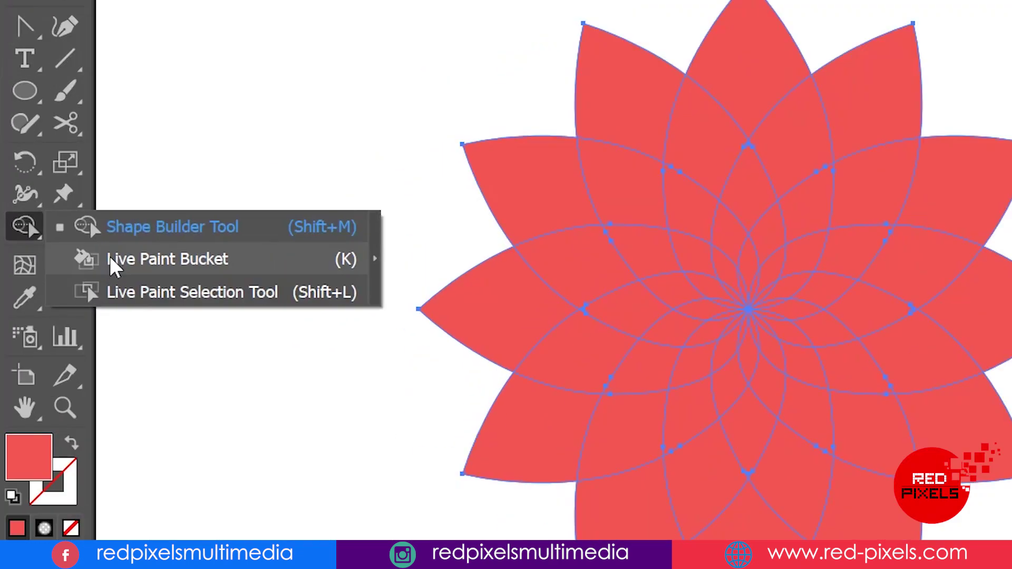
pyautogui.click(115, 266)
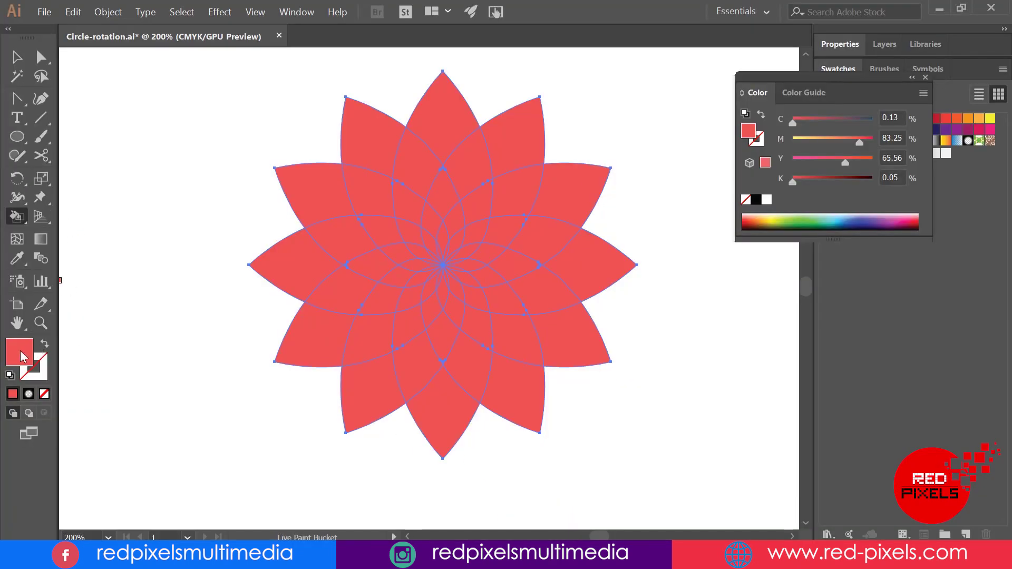
pyautogui.doubleClick(20, 353)
pyautogui.moveTo(762, 258); pyautogui.dragTo(763, 308)
pyautogui.moveTo(716, 191); pyautogui.dragTo(756, 123)
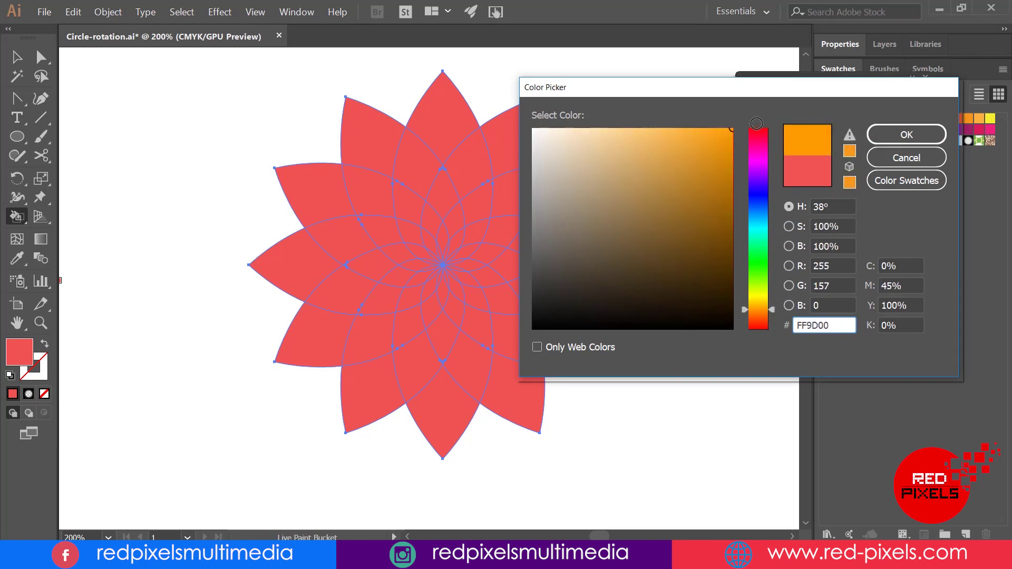
pyautogui.click(883, 132)
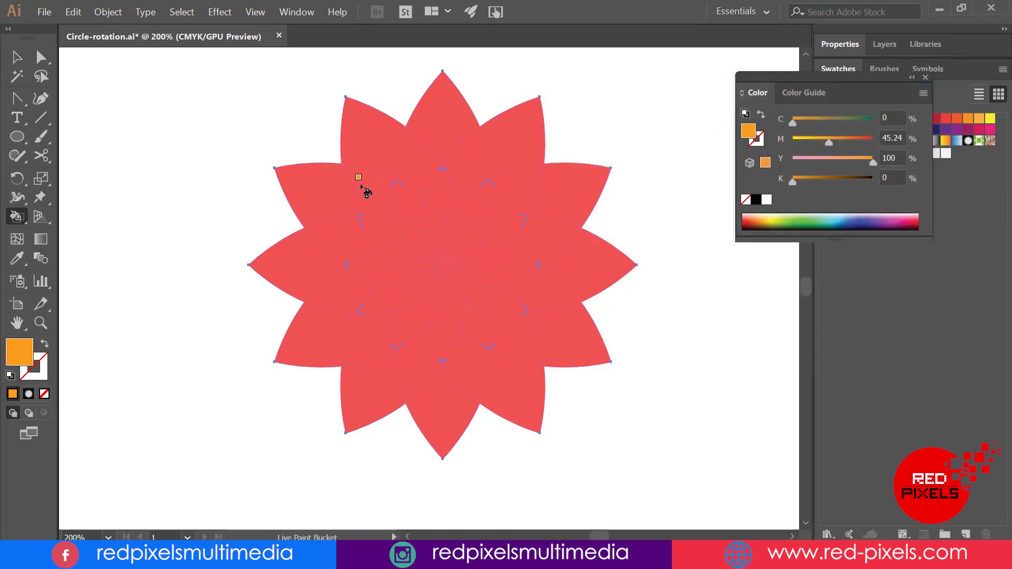
# Step: Paint the ring of segments just inside the outer red petal tips orange, all the way around the flower
pyautogui.moveTo(361, 186)
pyautogui.mouseDown()
pyautogui.moveTo(397, 179)
pyautogui.moveTo(410, 162)
pyautogui.moveTo(468, 160)
pyautogui.moveTo(501, 191)
pyautogui.mouseUp()
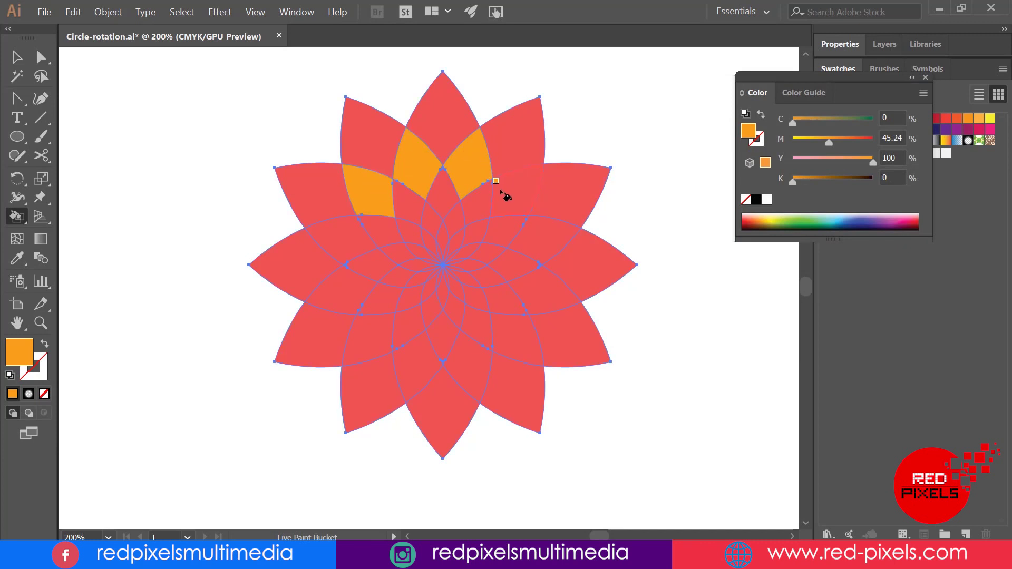
pyautogui.click(502, 192)
pyautogui.click(528, 228)
pyautogui.click(531, 282)
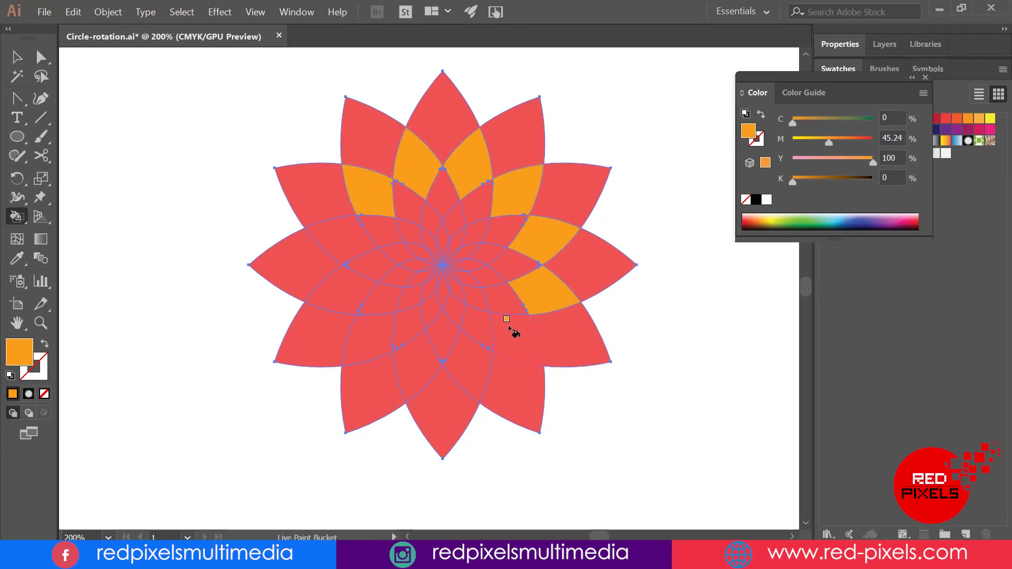
pyautogui.moveTo(509, 328)
pyautogui.mouseDown()
pyautogui.moveTo(480, 366)
pyautogui.moveTo(414, 366)
pyautogui.moveTo(343, 289)
pyautogui.mouseUp()
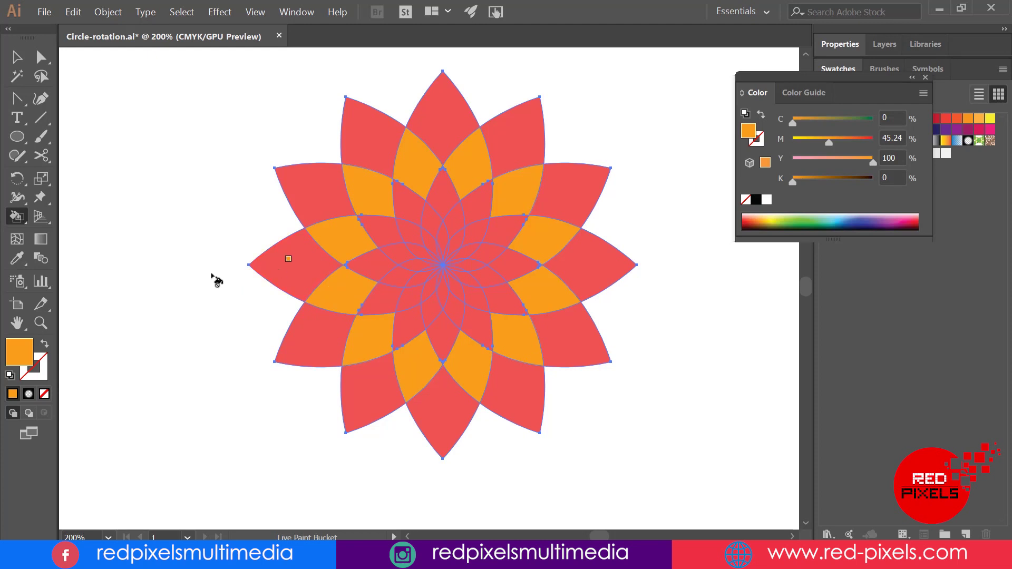
# Step: Set the fill to off-white FFFAF3 and paint the ring of segments inside the orange one
pyautogui.doubleClick(19, 351)
pyautogui.click(546, 131)
pyautogui.press('Return')
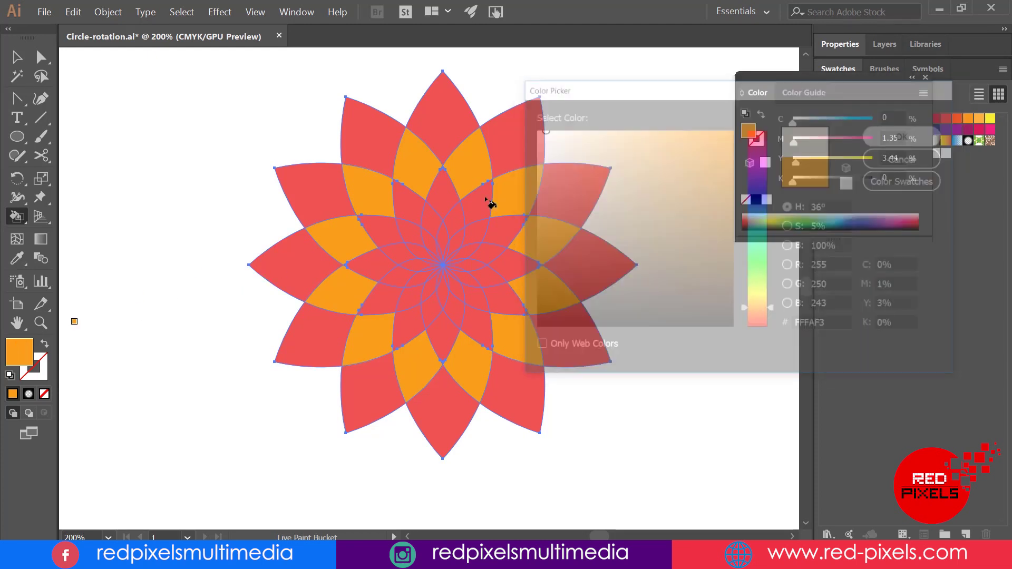
pyautogui.moveTo(411, 202)
pyautogui.mouseDown()
pyautogui.moveTo(442, 194)
pyautogui.moveTo(490, 218)
pyautogui.moveTo(512, 253)
pyautogui.moveTo(512, 296)
pyautogui.moveTo(475, 320)
pyautogui.moveTo(404, 331)
pyautogui.moveTo(382, 301)
pyautogui.moveTo(373, 228)
pyautogui.mouseUp()
# Step: Set the fill to a dark red and paint the ring of segments inside the off-white one
pyautogui.doubleClick(19, 353)
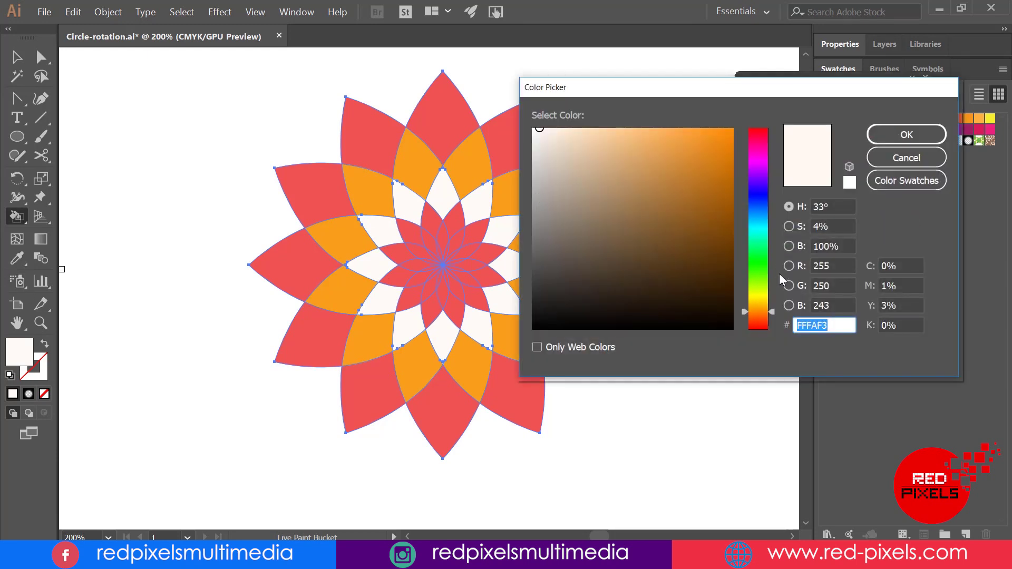
pyautogui.moveTo(772, 313); pyautogui.dragTo(777, 327)
pyautogui.moveTo(729, 192); pyautogui.dragTo(734, 188)
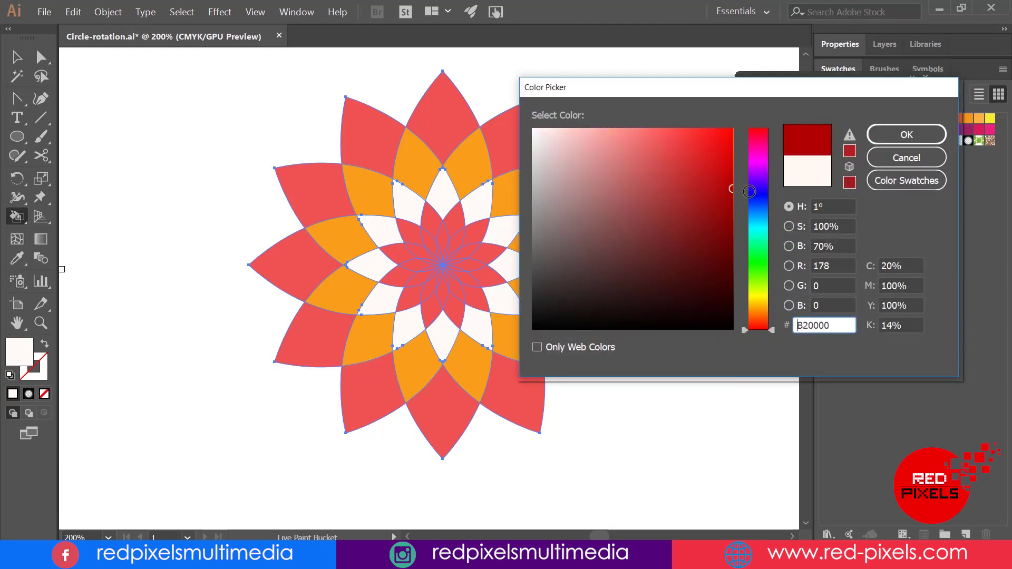
pyautogui.press('Return')
pyautogui.moveTo(366, 266)
pyautogui.mouseDown()
pyautogui.moveTo(449, 217)
pyautogui.moveTo(485, 240)
pyautogui.moveTo(490, 277)
pyautogui.moveTo(456, 308)
pyautogui.moveTo(431, 310)
pyautogui.moveTo(405, 299)
pyautogui.moveTo(397, 252)
pyautogui.mouseUp()
# Step: Set the fill to a golden yellow with hue 43° and full brightness, and paint the ring of small segments inside the dark red one
pyautogui.doubleClick(22, 350)
pyautogui.click(760, 305)
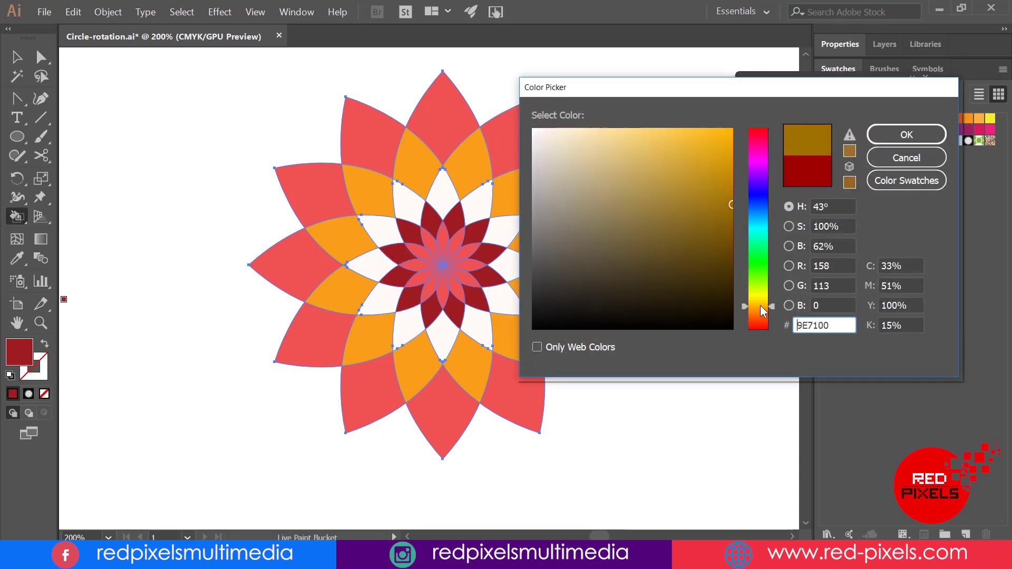
pyautogui.click(733, 129)
pyautogui.click(905, 133)
pyautogui.click(431, 240)
pyautogui.click(444, 238)
pyautogui.click(456, 241)
pyautogui.click(468, 251)
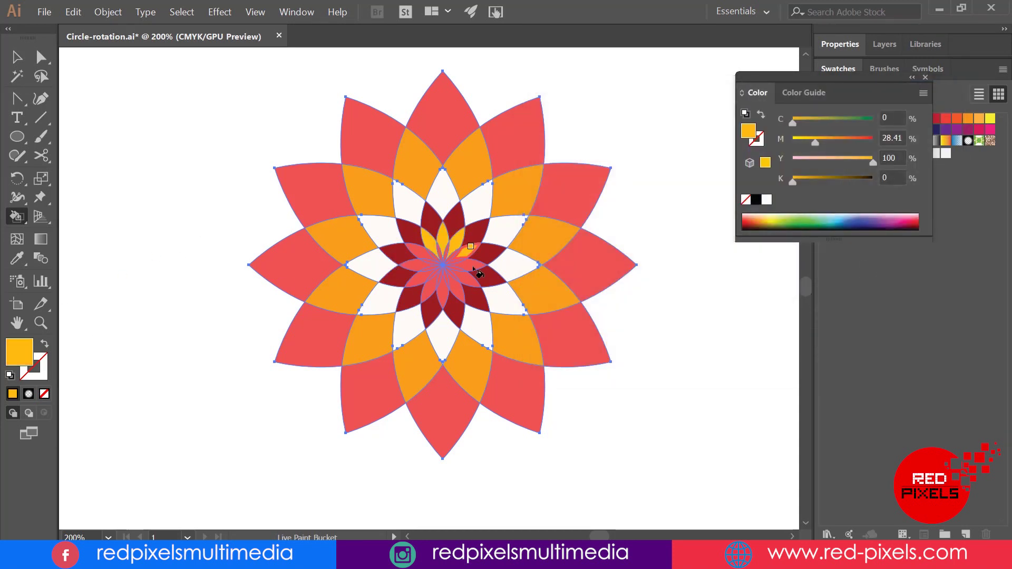
pyautogui.click(473, 266)
pyautogui.click(467, 279)
pyautogui.moveTo(453, 303)
pyautogui.mouseDown()
pyautogui.moveTo(435, 293)
pyautogui.moveTo(411, 253)
pyautogui.mouseUp()
# Step: Enlarge the painted flower to nearly the artboard's height and place it on the artboard's right half
pyautogui.press('v')
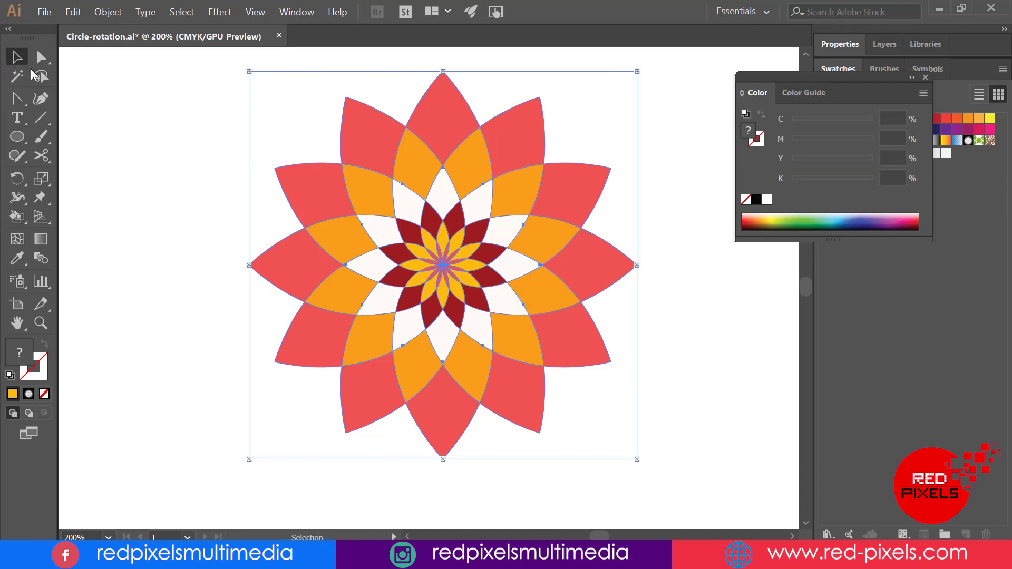
pyautogui.click(189, 153)
pyautogui.hotkey('ctrl', '1')
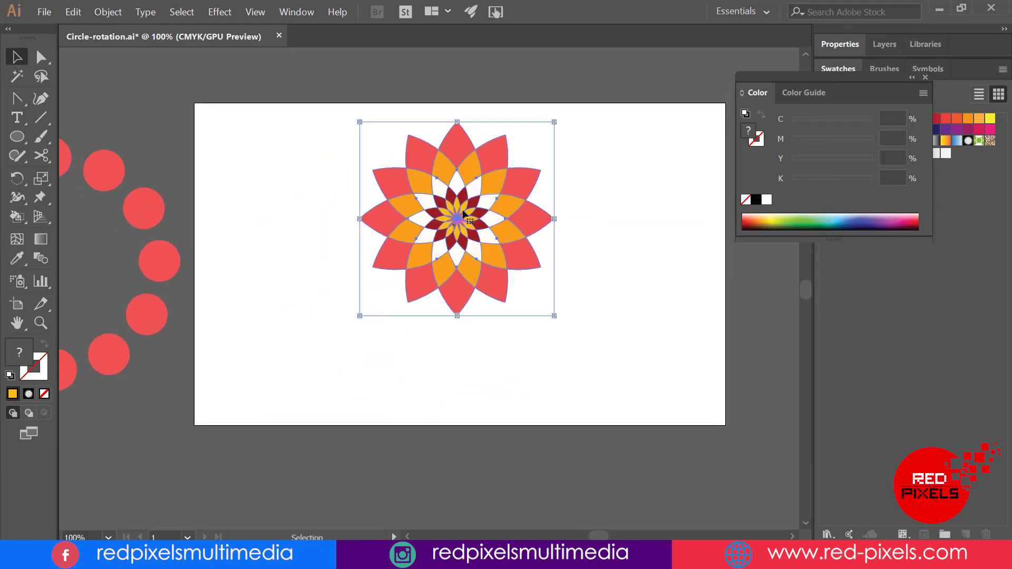
pyautogui.moveTo(553, 315); pyautogui.dragTo(645, 406)
pyautogui.moveTo(551, 214); pyautogui.dragTo(616, 205)
pyautogui.moveTo(607, 194); pyautogui.dragTo(373, 149)
pyautogui.press('/')
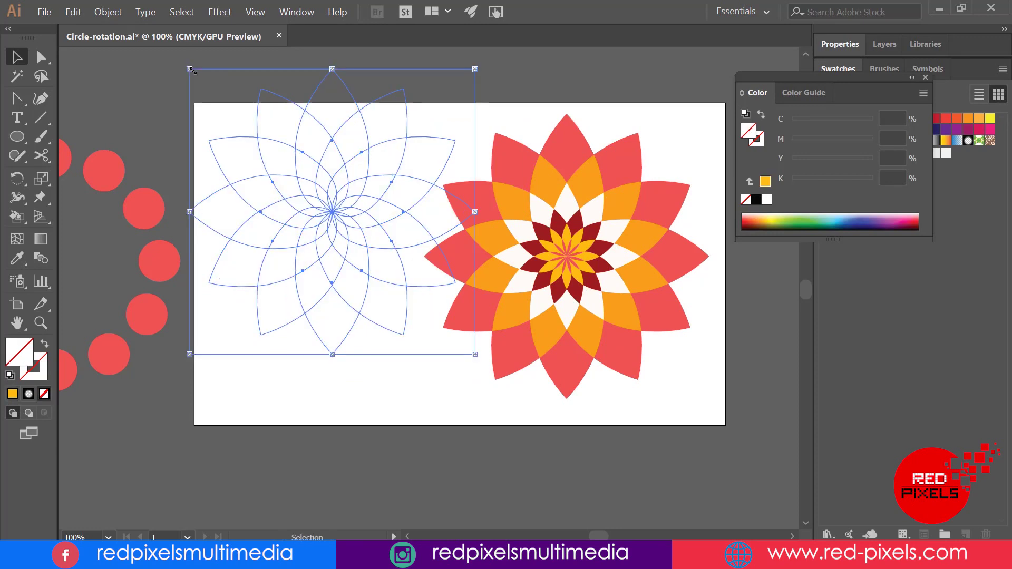
pyautogui.click(232, 125)
# Step: Duplicate the large flower onto the artboard's left half, shrink the copy to about half size and reposition it
pyautogui.moveTo(546, 220); pyautogui.dragTo(290, 187)
pyautogui.moveTo(452, 365); pyautogui.dragTo(381, 296)
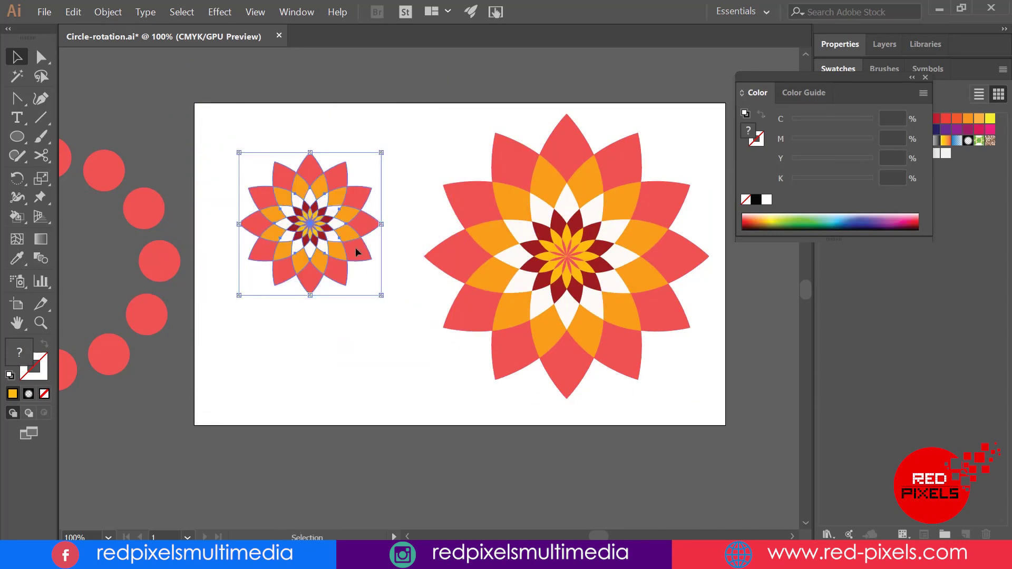
pyautogui.moveTo(356, 253); pyautogui.dragTo(413, 226)
# Step: Place a second, medium-sized flower copy at the artboard's lower left and move the small flower into the upper left area
pyautogui.moveTo(403, 188); pyautogui.dragTo(291, 345)
pyautogui.moveTo(182, 422); pyautogui.dragTo(124, 483)
pyautogui.hotkey('ctrl', 'z')
pyautogui.moveTo(281, 370); pyautogui.dragTo(391, 347)
pyautogui.click(387, 353)
pyautogui.click(398, 171)
pyautogui.click(402, 299)
pyautogui.moveTo(373, 217); pyautogui.dragTo(354, 202)
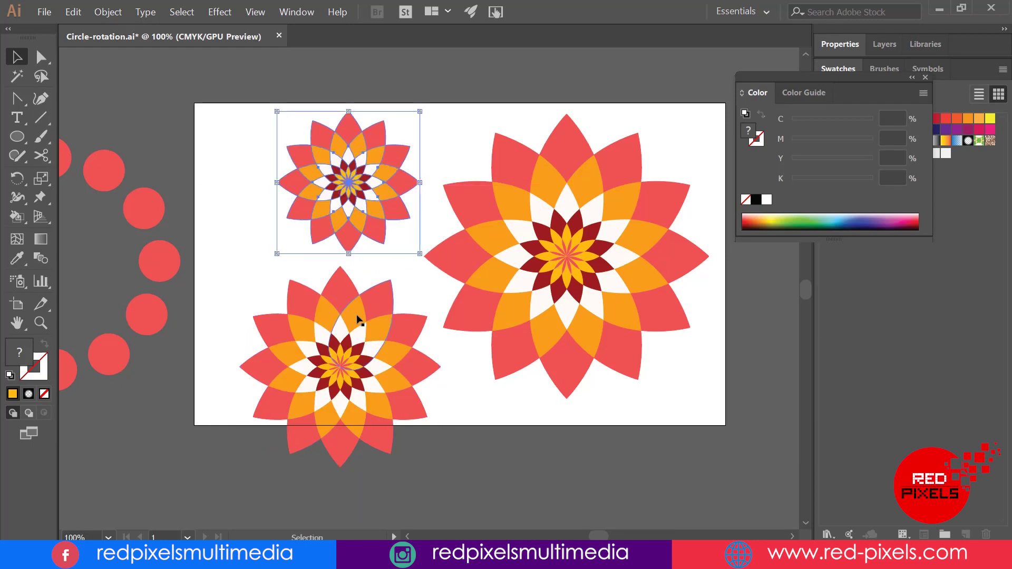
# Step: Use Recolor Artwork on the small flower to change its red outer petals to a blue of about H 212°, S 64%, B 76%
pyautogui.click(358, 319)
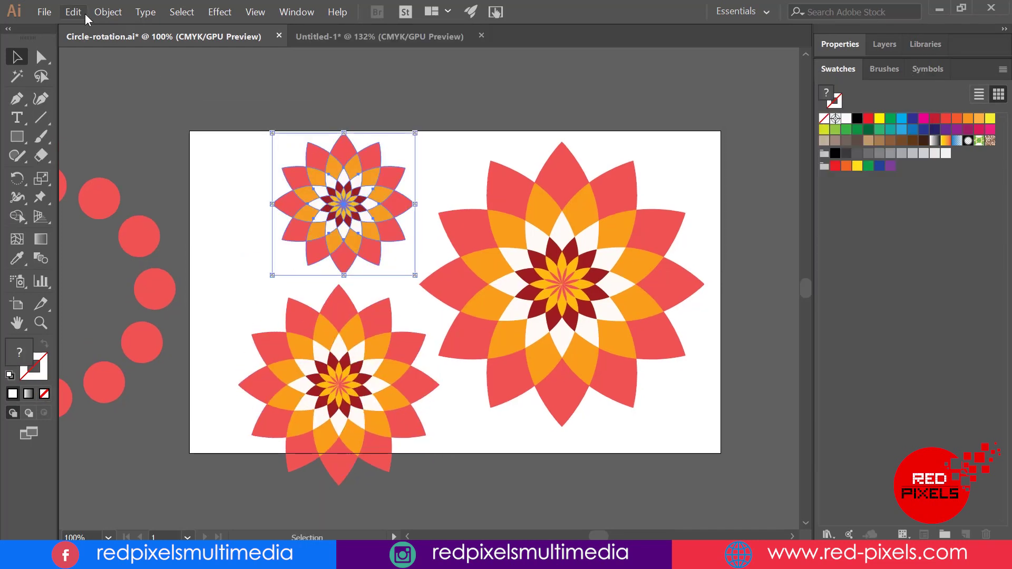
pyautogui.click(79, 14)
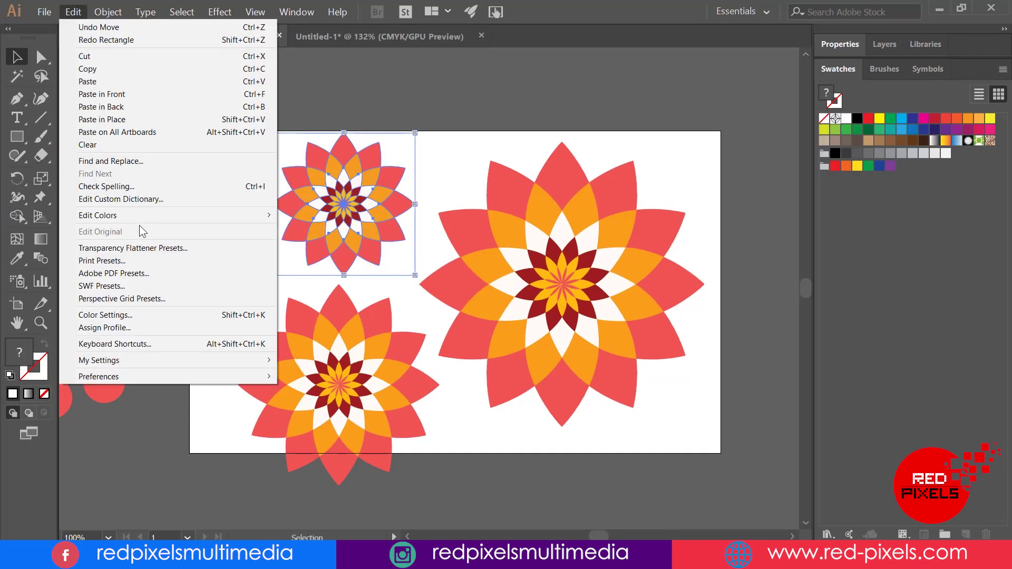
pyautogui.moveTo(141, 216)
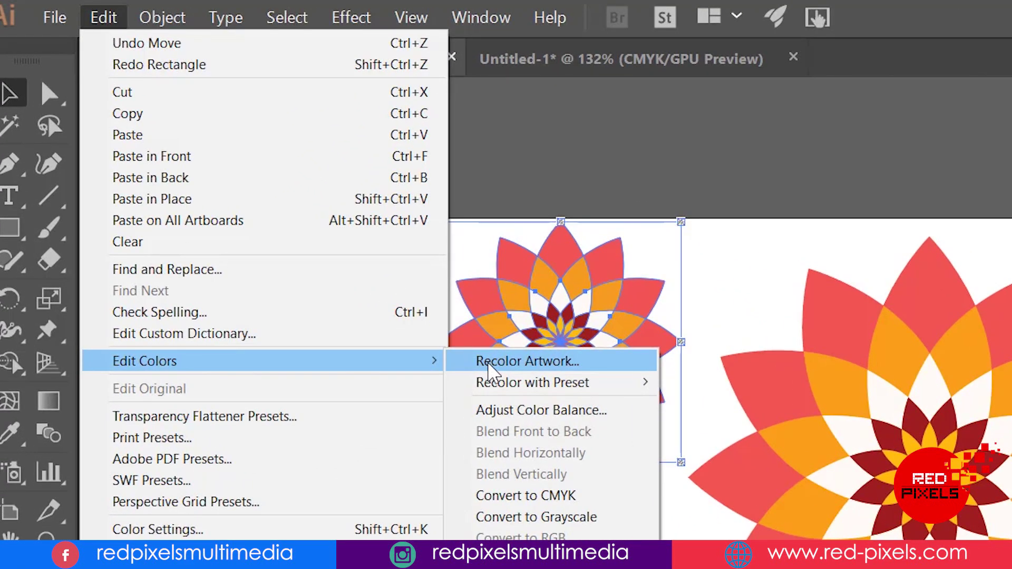
pyautogui.click(488, 365)
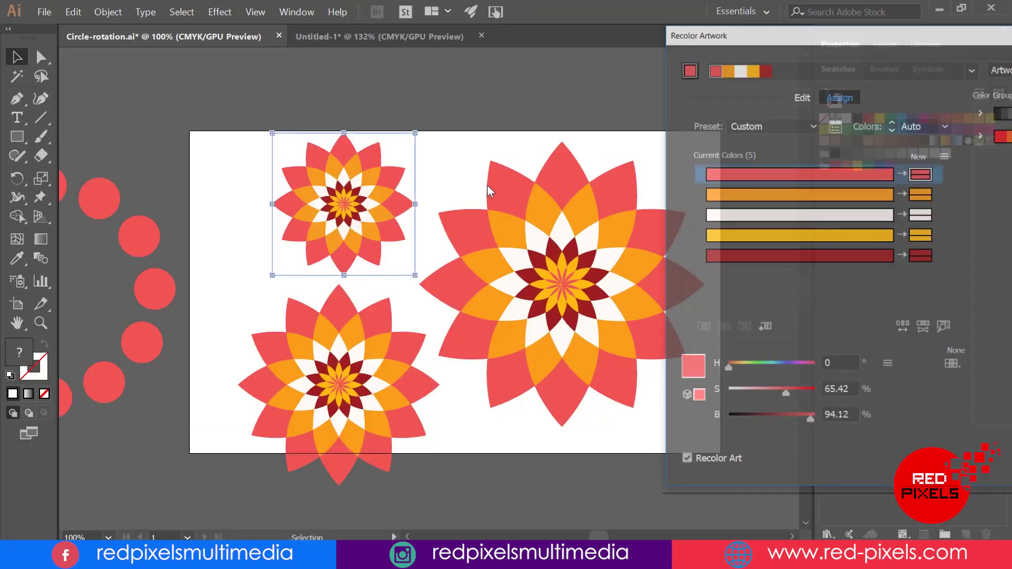
pyautogui.moveTo(783, 32); pyautogui.dragTo(581, 50)
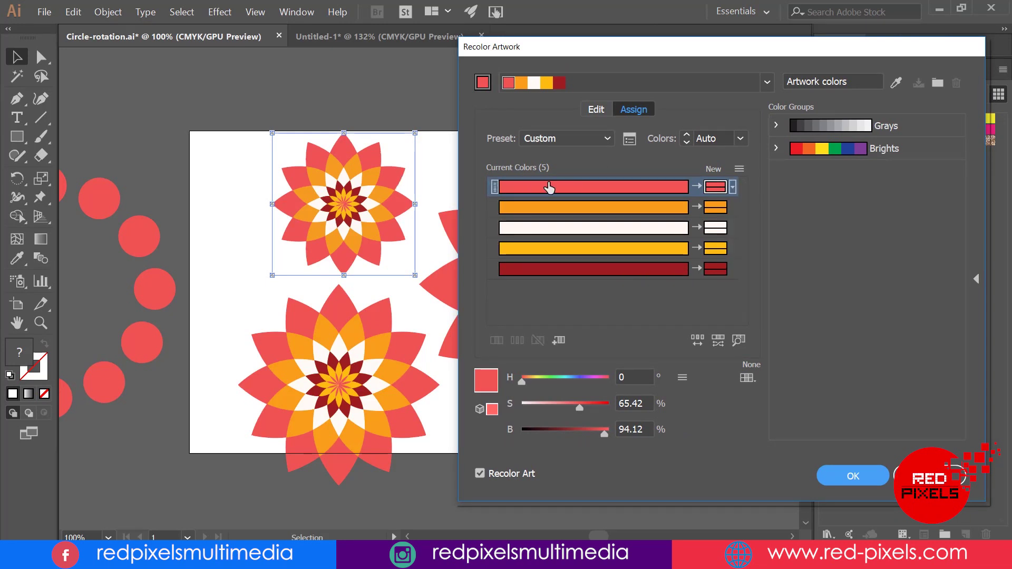
pyautogui.doubleClick(716, 187)
pyautogui.moveTo(692, 94); pyautogui.dragTo(622, 159)
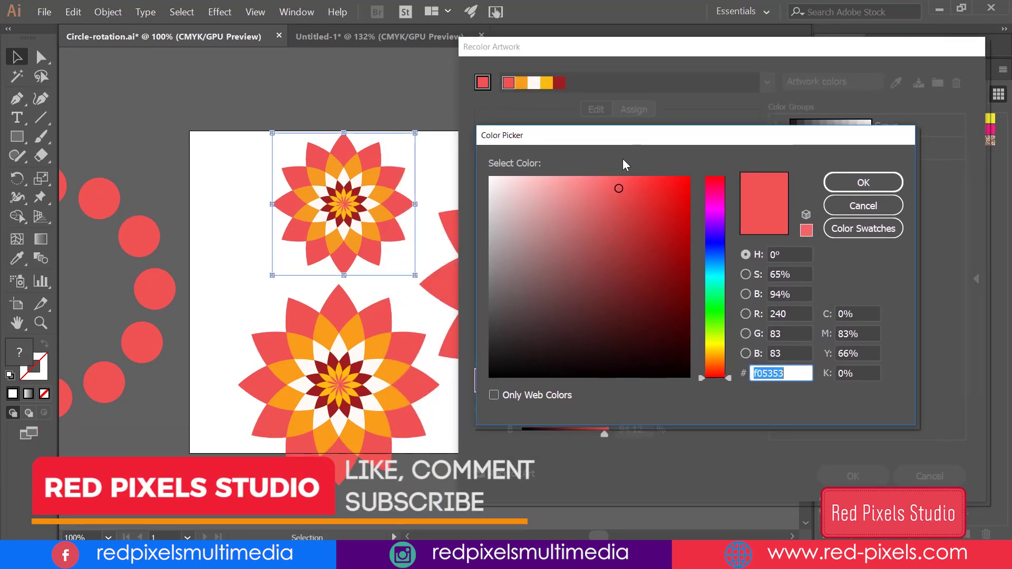
pyautogui.click(715, 260)
pyautogui.moveTo(616, 186); pyautogui.dragTo(681, 177)
pyautogui.press('Return')
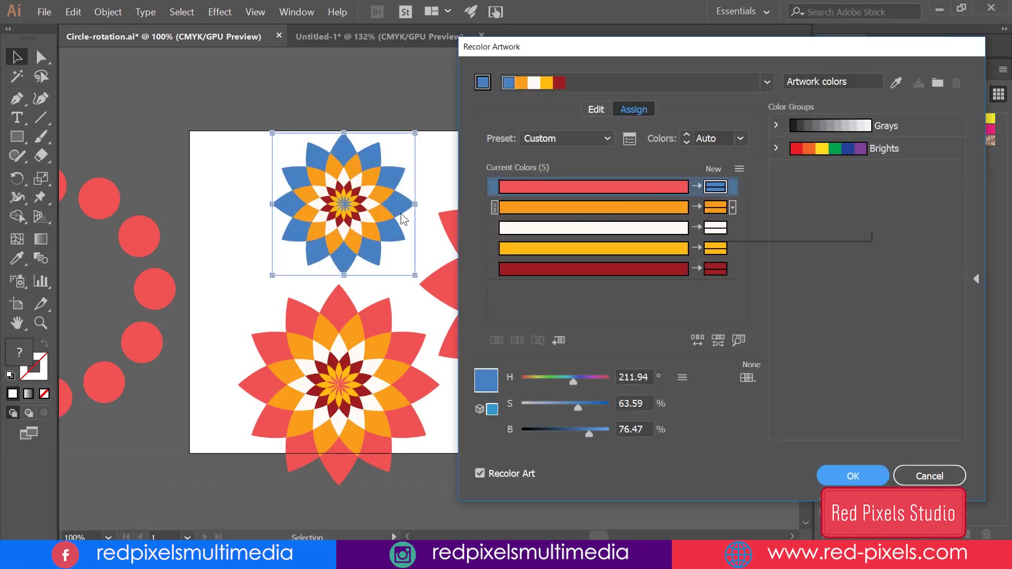
# Step: Change the small flower's orange petals to green and its dark red petals to deep blue, about H 231°, S 60%, B 63%
pyautogui.doubleClick(712, 215)
pyautogui.moveTo(718, 295); pyautogui.dragTo(719, 291)
pyautogui.moveTo(678, 220)
pyautogui.mouseDown()
pyautogui.moveTo(691, 217)
pyautogui.moveTo(716, 246)
pyautogui.mouseUp()
pyautogui.click(854, 185)
pyautogui.doubleClick(714, 269)
pyautogui.moveTo(667, 204); pyautogui.dragTo(635, 225)
pyautogui.press('Return')
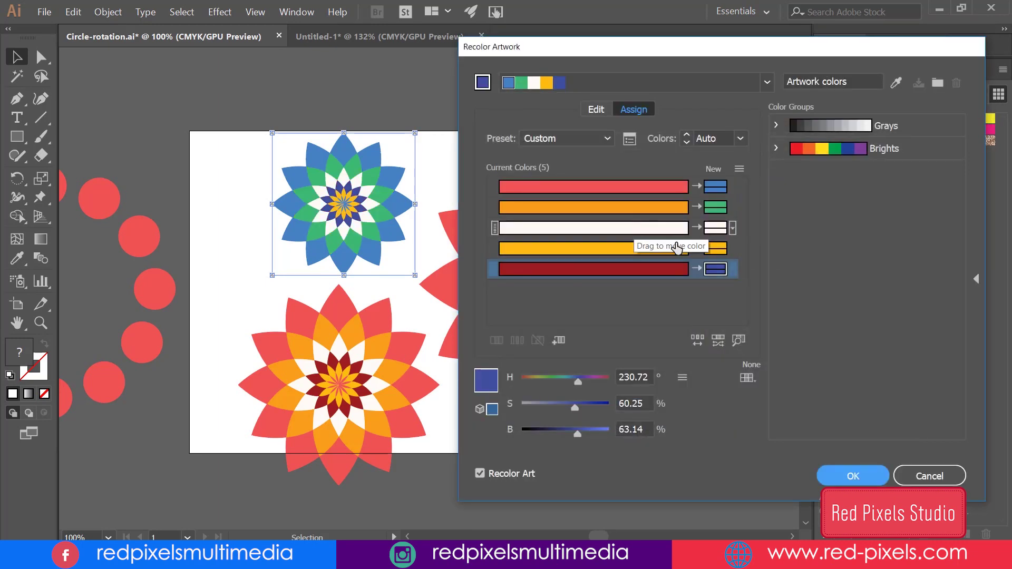
# Step: Change the small flower's yellow center petals to bright green 00ff91 and apply the recoloring
pyautogui.click(713, 254)
pyautogui.doubleClick(715, 254)
pyautogui.moveTo(718, 280); pyautogui.dragTo(721, 291)
pyautogui.moveTo(686, 180); pyautogui.dragTo(698, 171)
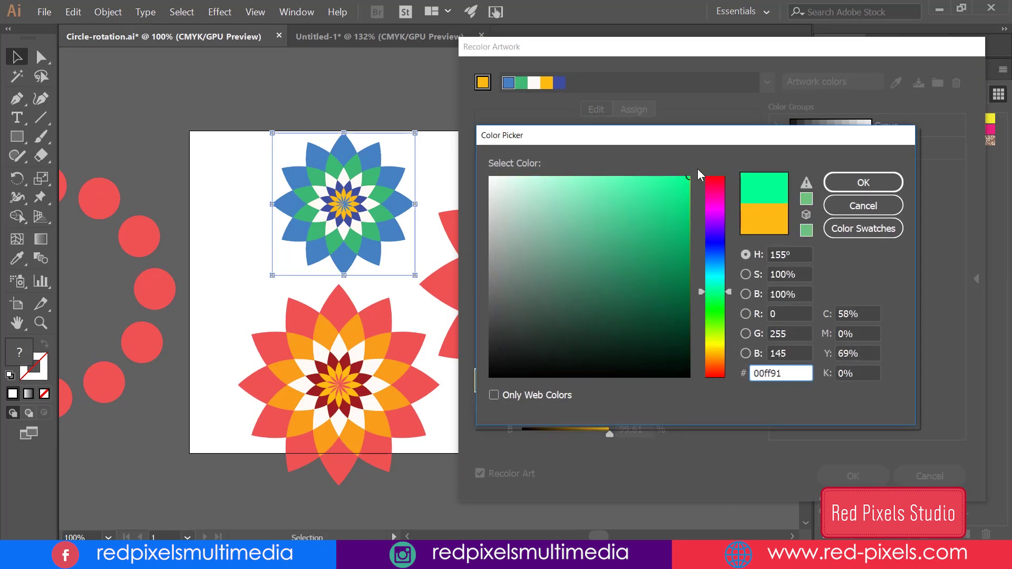
pyautogui.press('Return')
pyautogui.click(852, 476)
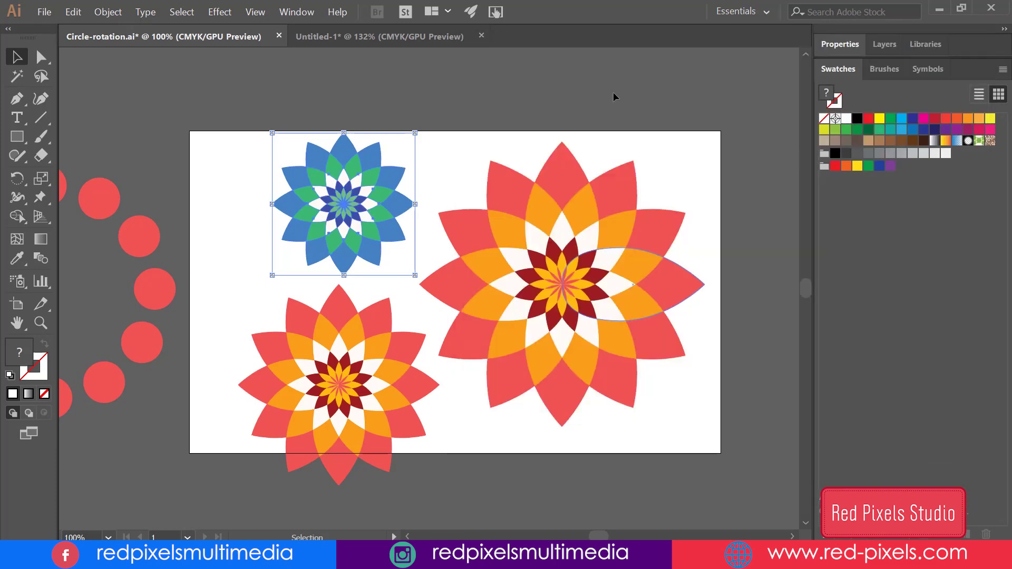
# Step: Use Recolor Artwork on the medium flower at the lower left to change its red outer petals to purple 8f00ff
pyautogui.click(349, 310)
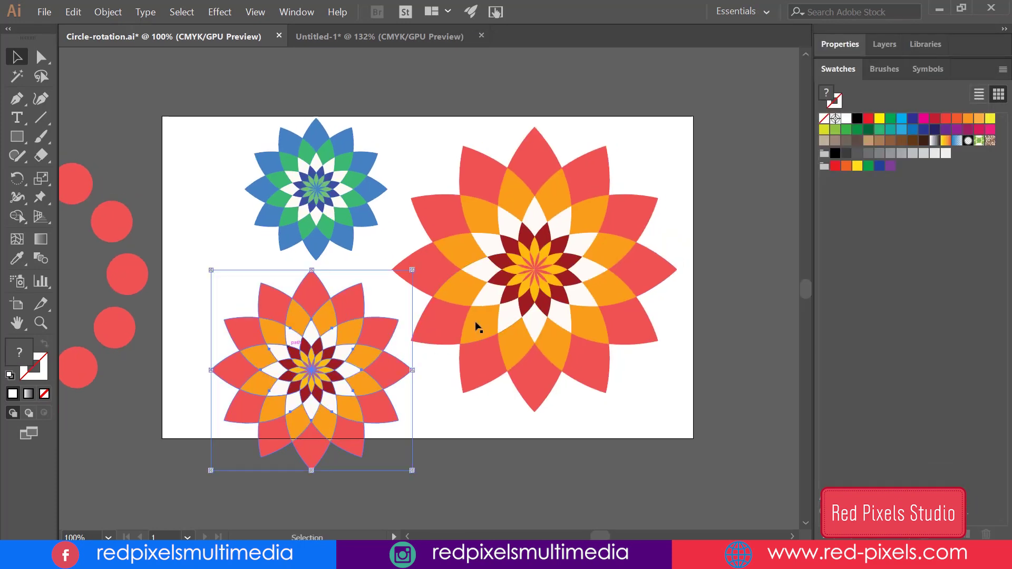
pyautogui.click(73, 12)
pyautogui.moveTo(101, 217)
pyautogui.click(322, 217)
pyautogui.doubleClick(713, 188)
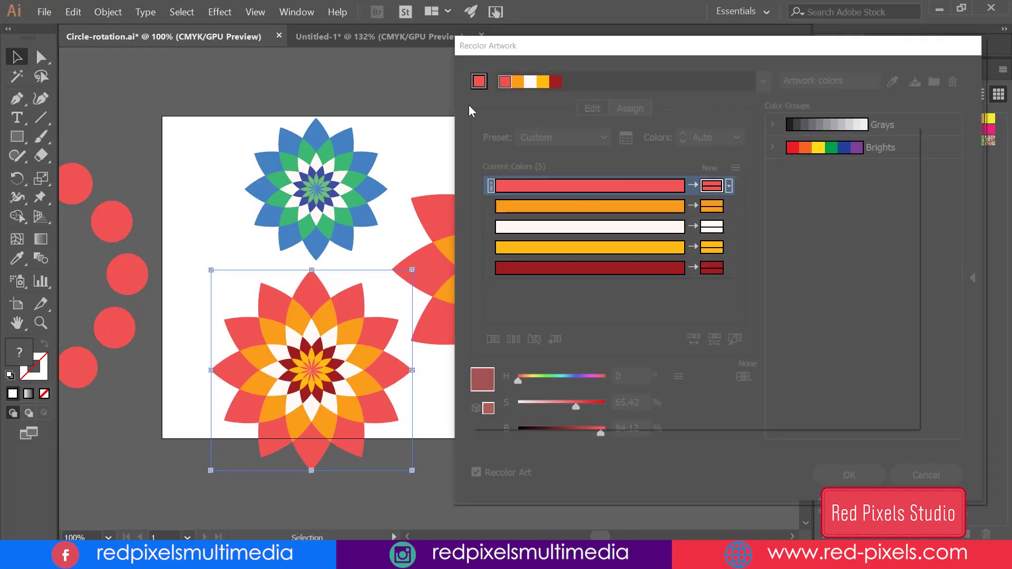
pyautogui.moveTo(717, 214); pyautogui.dragTo(718, 220)
pyautogui.moveTo(590, 238)
pyautogui.mouseDown()
pyautogui.moveTo(610, 242)
pyautogui.moveTo(690, 184)
pyautogui.mouseUp()
pyautogui.moveTo(716, 220); pyautogui.dragTo(716, 225)
pyautogui.click(863, 182)
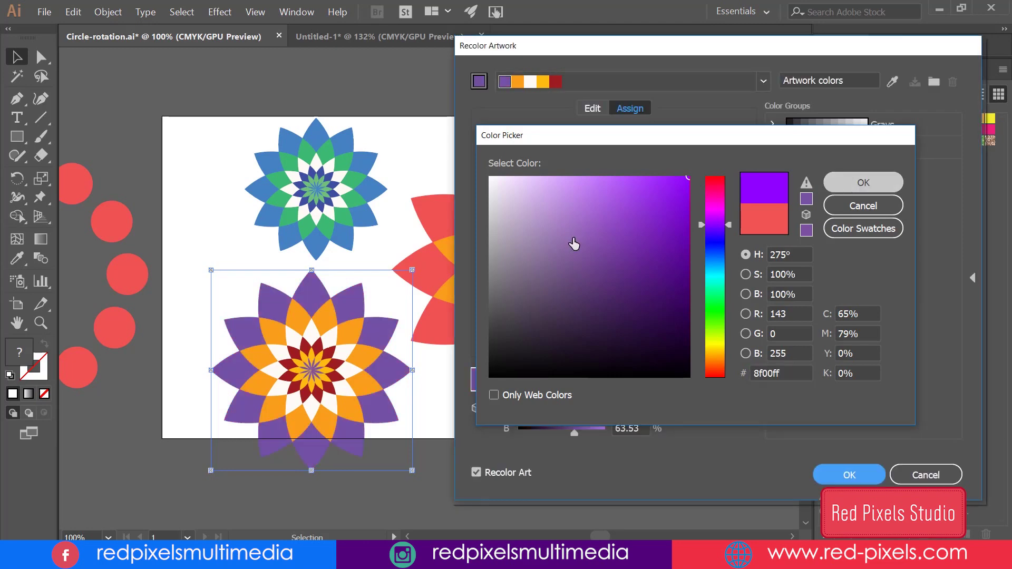
# Step: Change the medium flower's orange petals to pink, about H 311°, S 69%, B 100%
pyautogui.doubleClick(714, 220)
pyautogui.moveTo(714, 228); pyautogui.dragTo(713, 211)
pyautogui.click(591, 180)
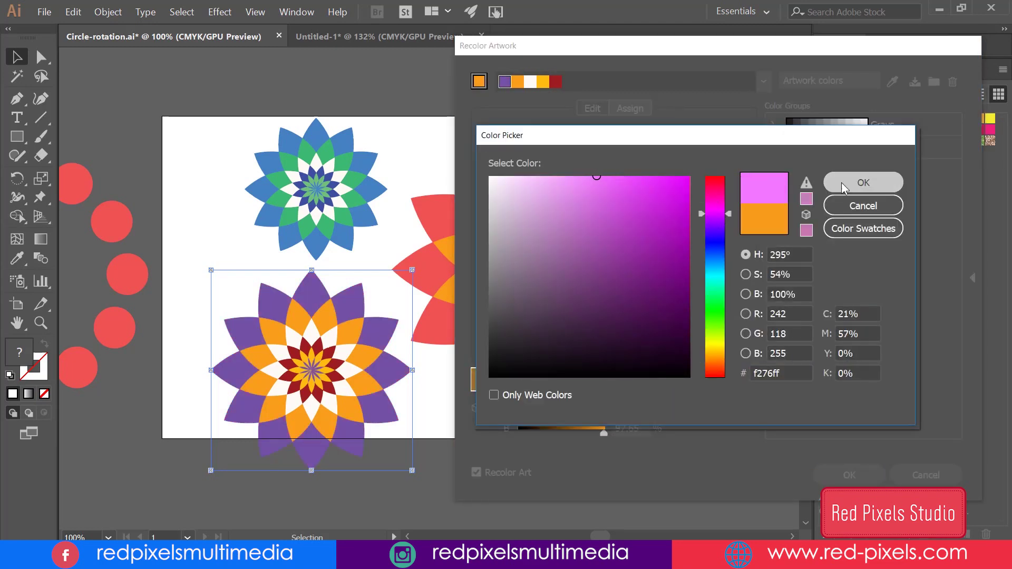
pyautogui.click(863, 182)
pyautogui.moveTo(543, 407); pyautogui.dragTo(579, 407)
pyautogui.moveTo(585, 433); pyautogui.dragTo(607, 435)
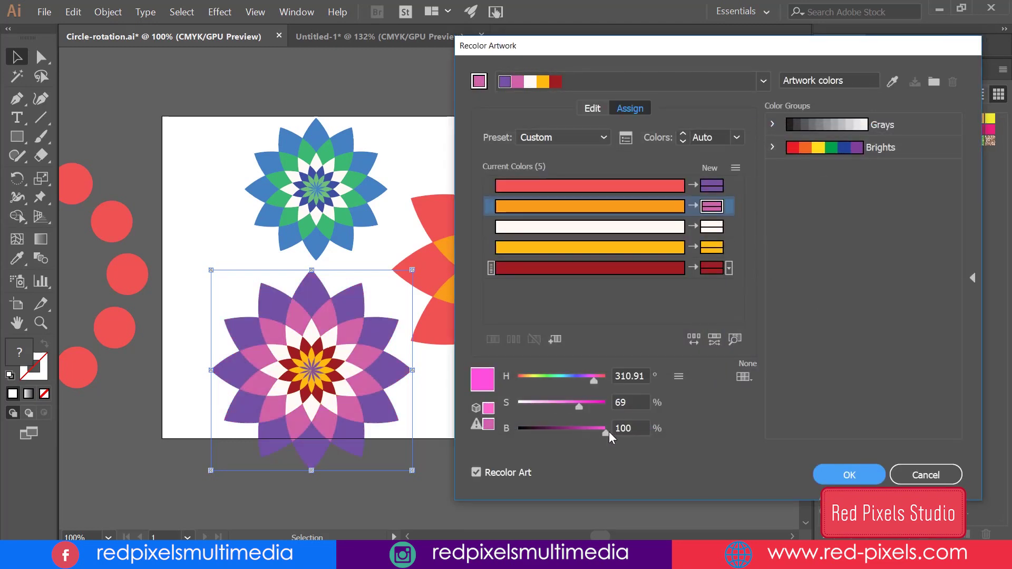
# Step: Change the medium flower's dark red petals to deep purple and its yellow center petals to light pink, and apply the recoloring
pyautogui.doubleClick(712, 247)
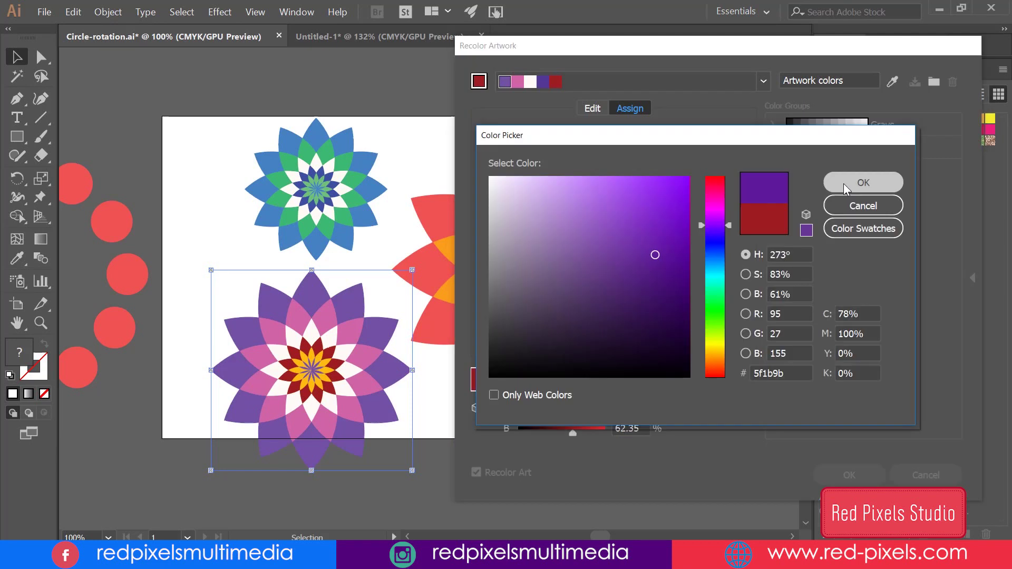
pyautogui.click(846, 184)
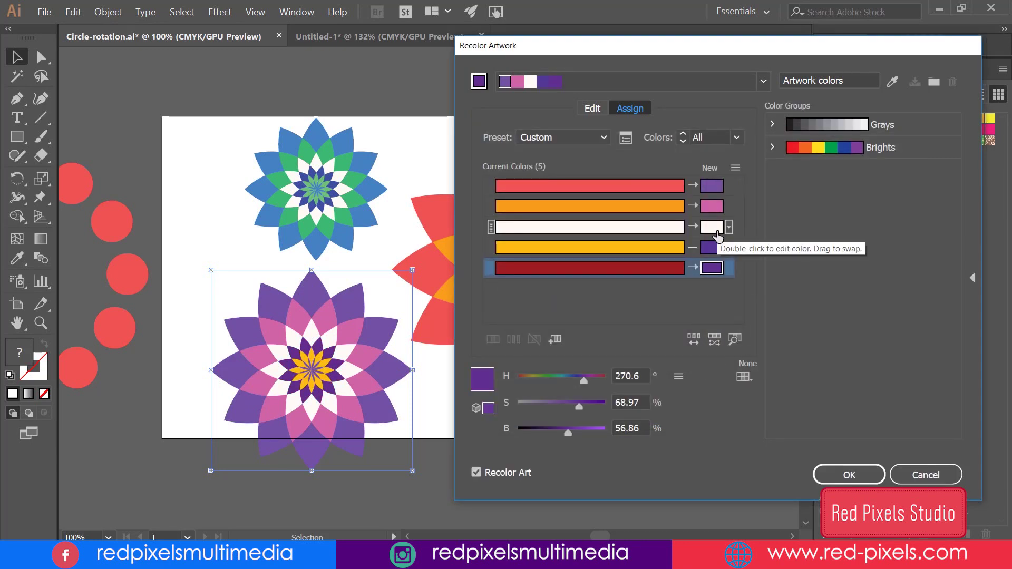
pyautogui.doubleClick(709, 247)
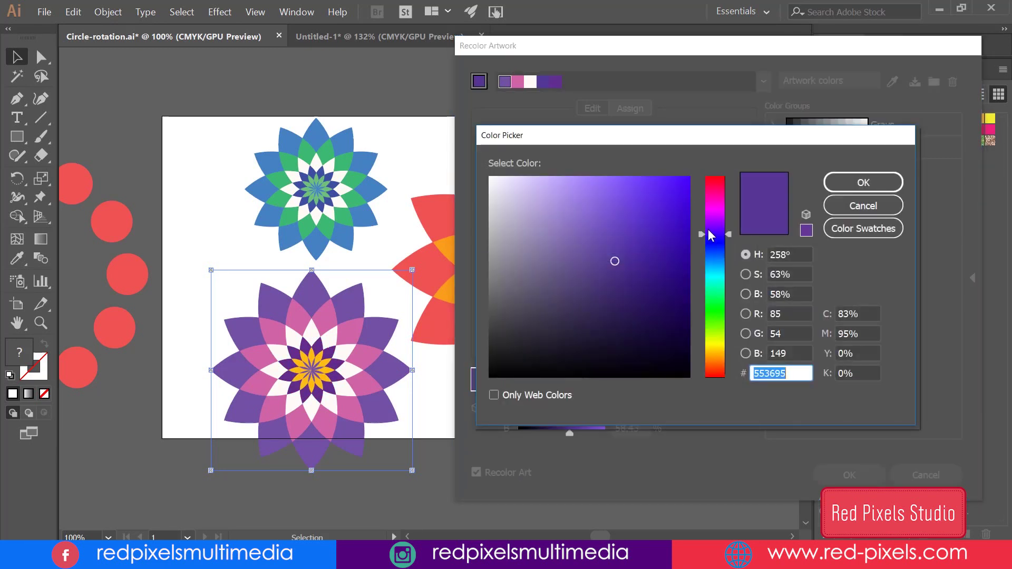
pyautogui.moveTo(710, 236); pyautogui.dragTo(713, 211)
pyautogui.click(863, 183)
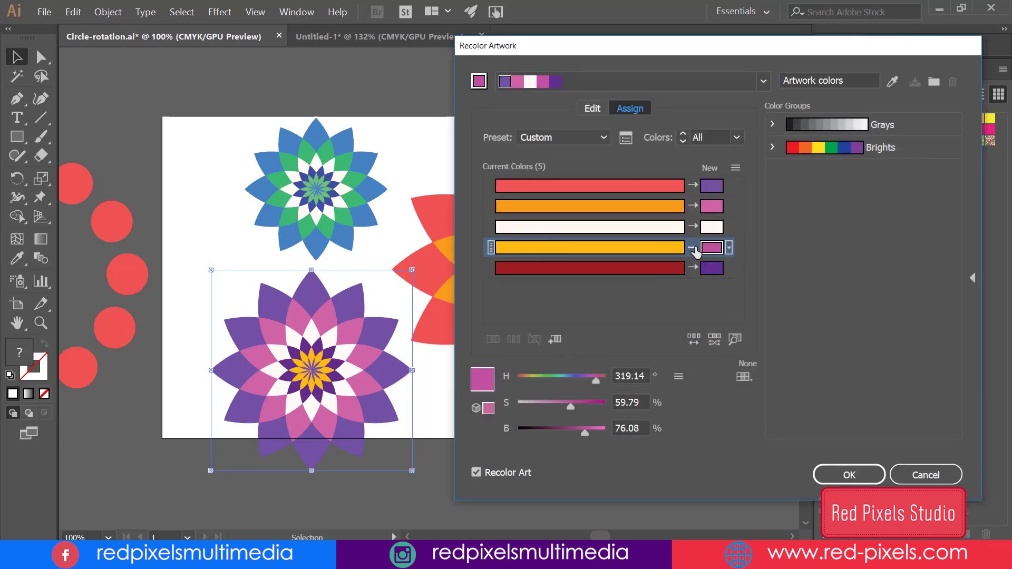
pyautogui.click(694, 248)
pyautogui.moveTo(571, 407); pyautogui.dragTo(552, 407)
pyautogui.moveTo(585, 434); pyautogui.dragTo(615, 433)
pyautogui.click(849, 475)
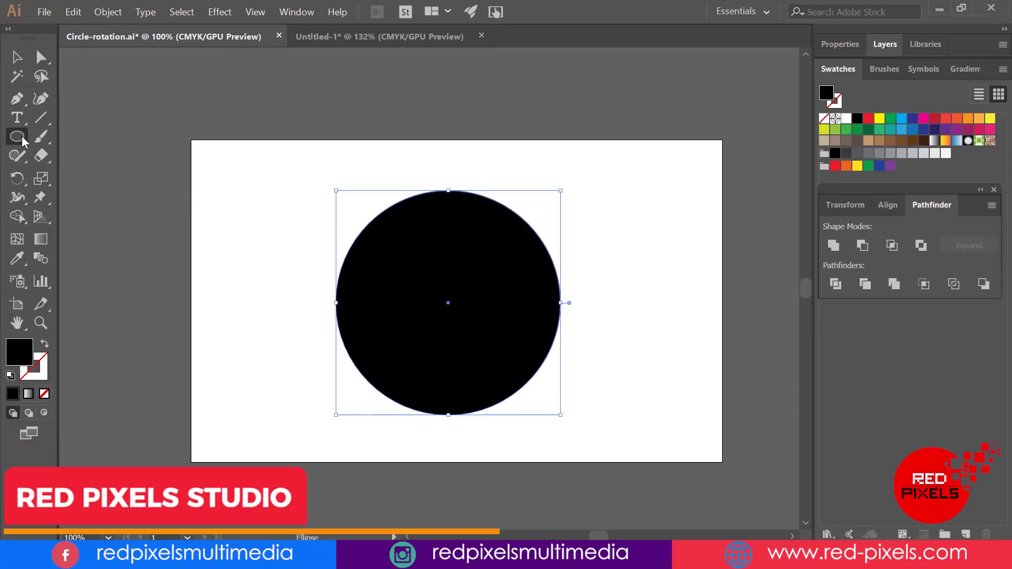
# Step: Draw a small black circle centered on the large circle's top edge and fill the large circle with light blue
pyautogui.moveTo(425, 165); pyautogui.dragTo(467, 209)
pyautogui.press('v')
pyautogui.click(472, 255)
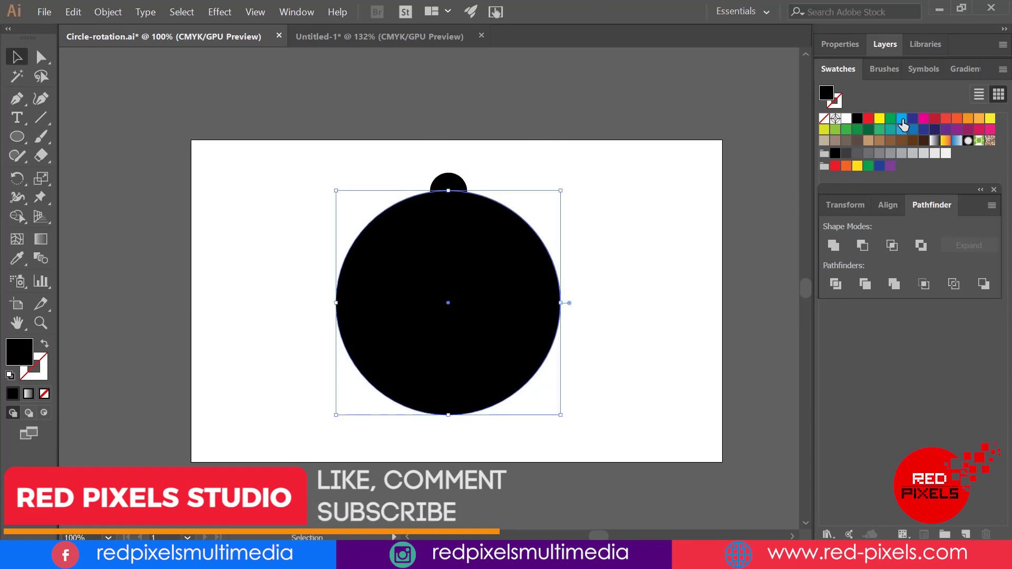
pyautogui.click(902, 119)
# Step: Send the small black circle behind the large blue circle
pyautogui.click(447, 184)
pyautogui.rightClick(449, 181)
pyautogui.moveTo(501, 362)
pyautogui.click(379, 398)
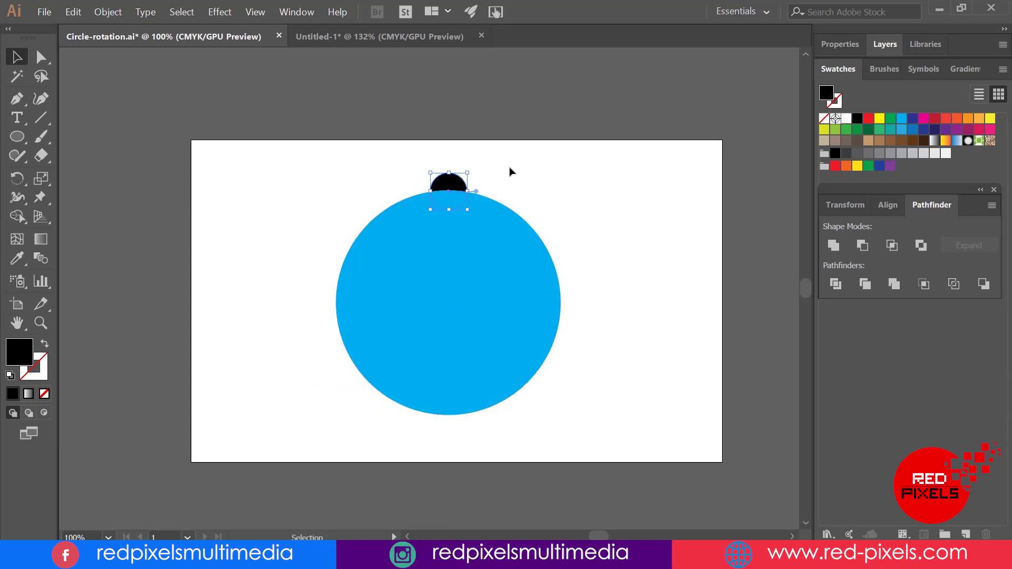
# Step: Make evenly spaced rotated copies of both circles about the large circle's center, completing a ring of 18 scallops
pyautogui.hotkey('ctrl', 'a')
pyautogui.press('r')
pyautogui.keyDown('alt'); pyautogui.click(447, 305); pyautogui.keyUp('alt')
pyautogui.click(630, 283)
pyautogui.hotkey('ctrl', 'd')
pyautogui.hotkey('ctrl', 'd')
pyautogui.hotkey('ctrl', 'd')
pyautogui.hotkey('ctrl', 'd')
pyautogui.hotkey('ctrl', 'd')
pyautogui.hotkey('ctrl', 'd')
pyautogui.hotkey('ctrl', 'd')
pyautogui.hotkey('ctrl', 'd')
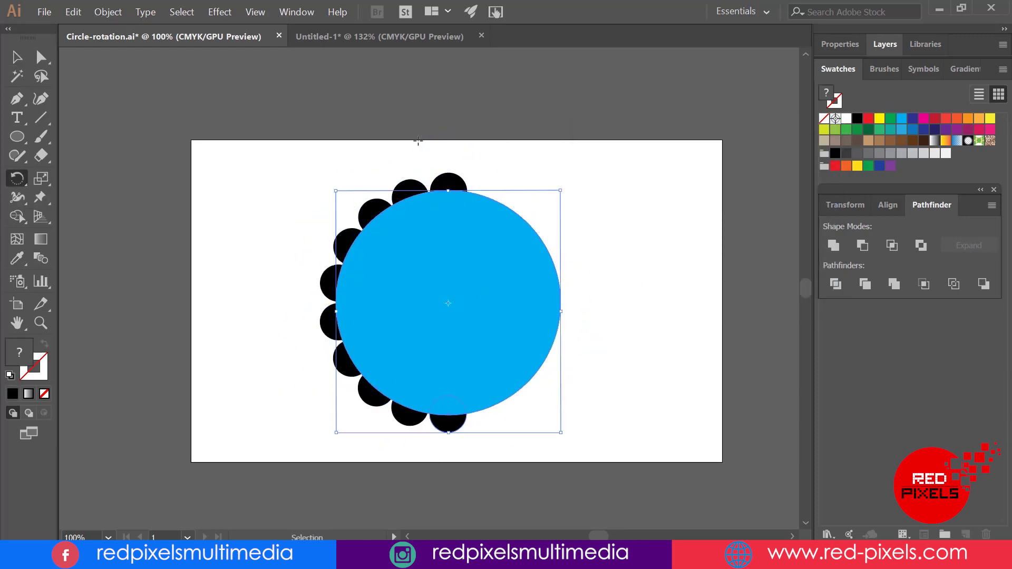
pyautogui.hotkey('ctrl', 'd')
pyautogui.hotkey('ctrl', 'd')
pyautogui.hotkey('ctrl', 'd')
pyautogui.hotkey('ctrl', 'd')
pyautogui.hotkey('ctrl', 'd')
pyautogui.hotkey('ctrl', 'd')
pyautogui.hotkey('ctrl', 'd')
pyautogui.hotkey('ctrl', 'd')
# Step: Trim all the overlapping circles with a Pathfinder operation and delete the blue disc, leaving only the black scallops
pyautogui.press('v')
pyautogui.moveTo(264, 142); pyautogui.dragTo(622, 455)
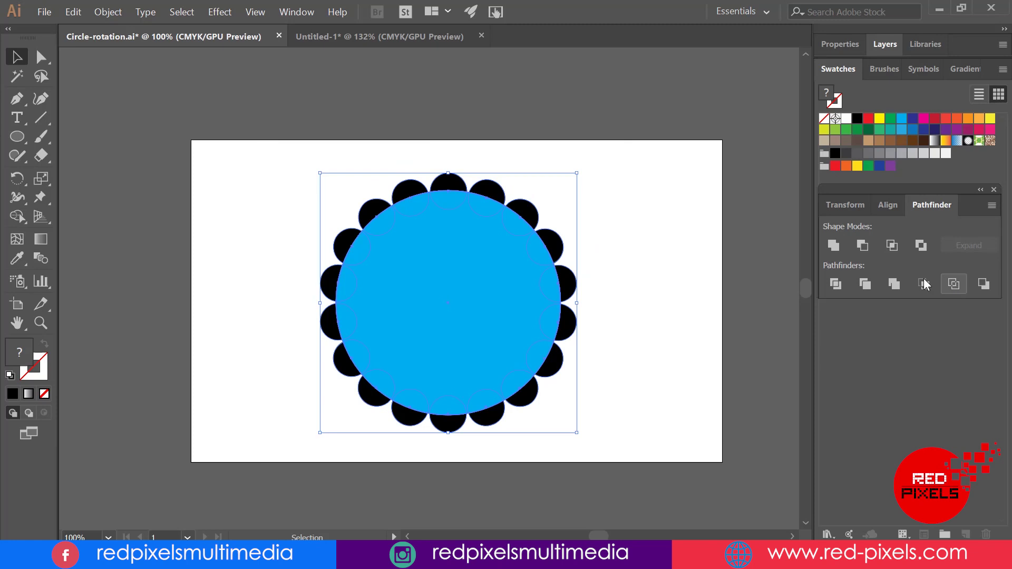
pyautogui.click(679, 256)
pyautogui.moveTo(639, 249); pyautogui.dragTo(628, 235)
pyautogui.doubleClick(484, 257)
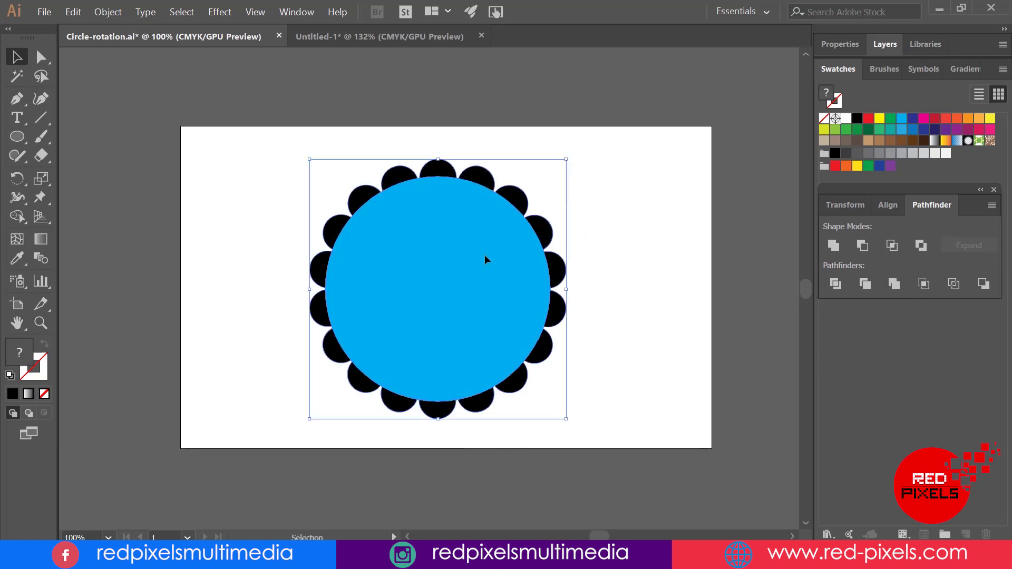
pyautogui.click(484, 239)
pyautogui.press('Delete')
pyautogui.doubleClick(642, 239)
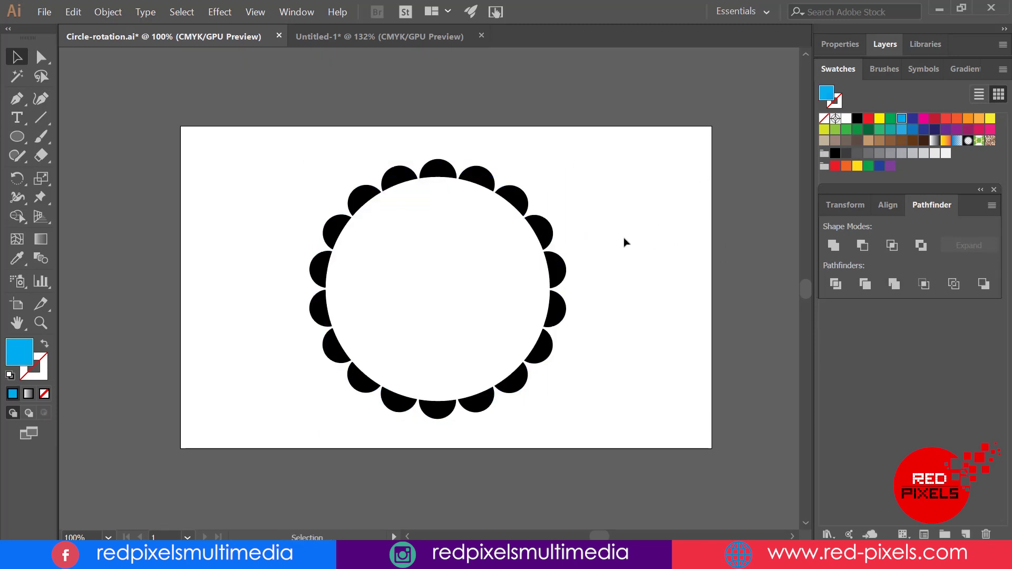
# Step: Create a copy of the scallop ring scaled uniformly to 80% about the ring's center
pyautogui.click(573, 267)
pyautogui.press('s')
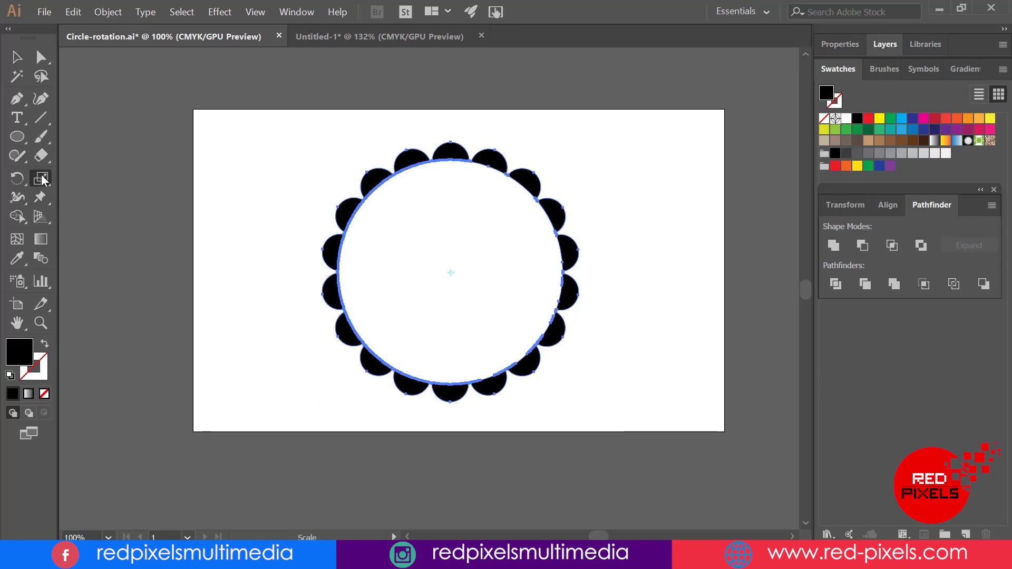
pyautogui.hotkey('ctrl', 'z')
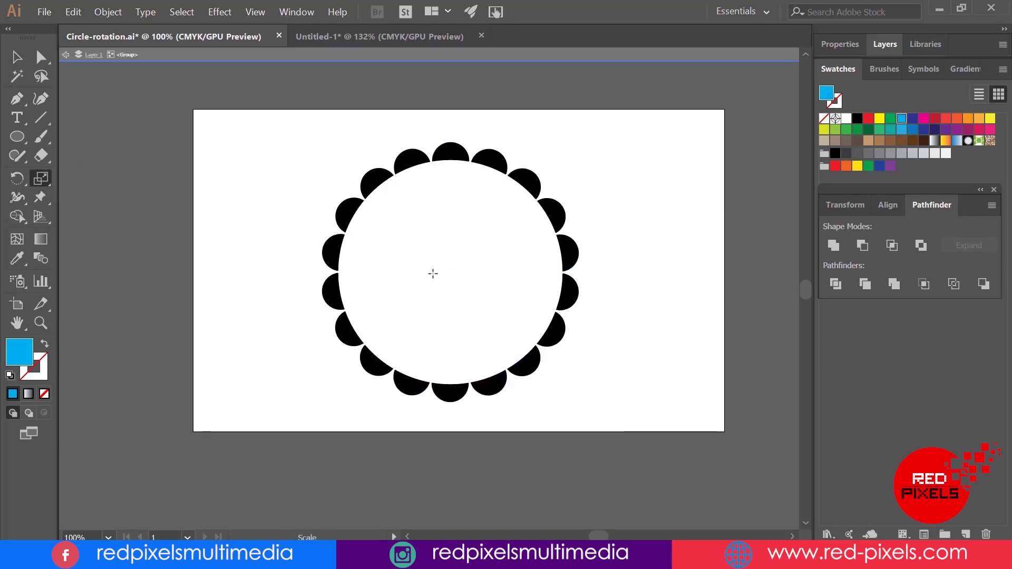
pyautogui.hotkey('ctrl', 'a')
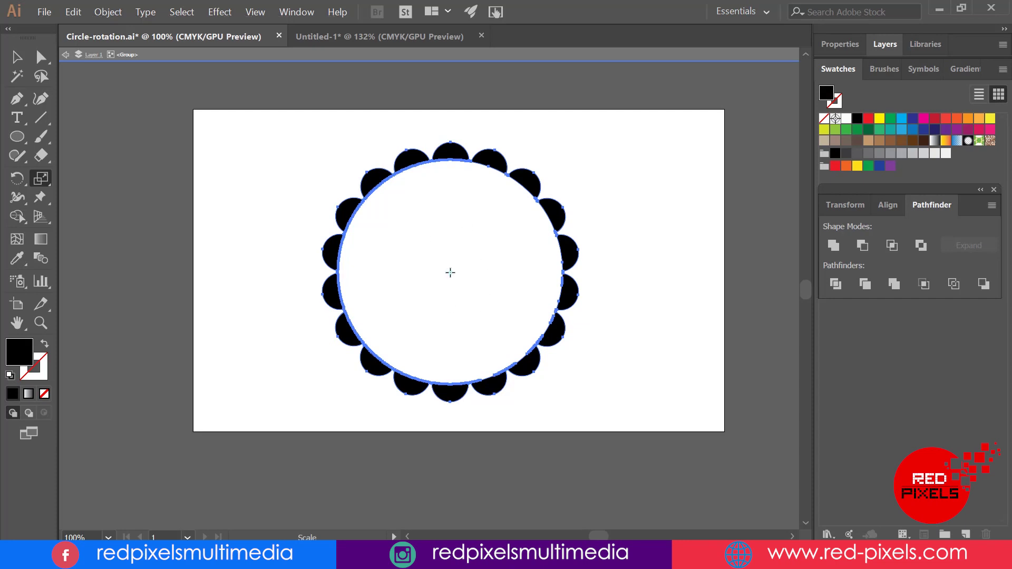
pyautogui.keyDown('alt'); pyautogui.click(450, 272); pyautogui.keyUp('alt')
pyautogui.moveTo(679, 164); pyautogui.dragTo(635, 151)
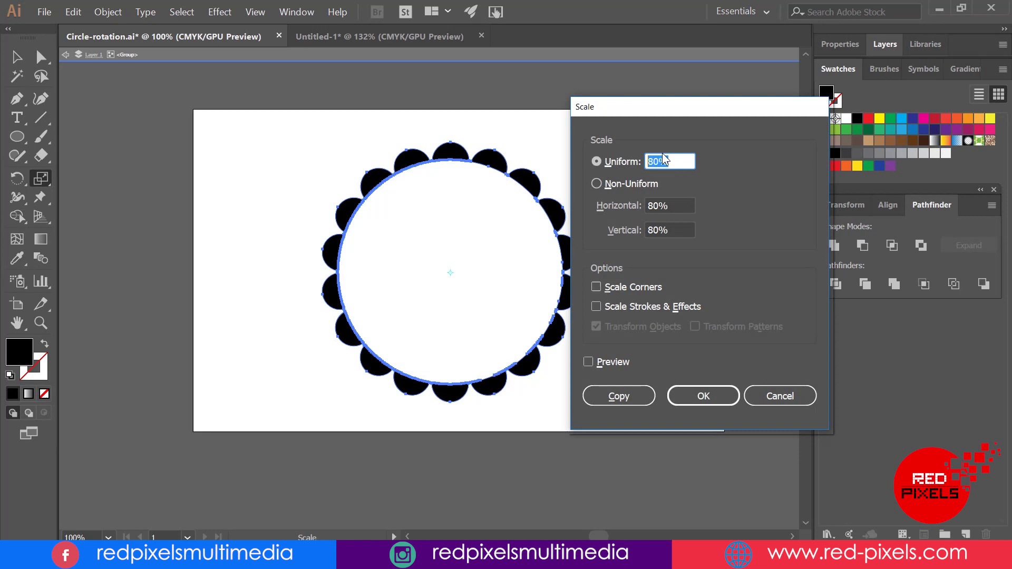
pyautogui.write('80')
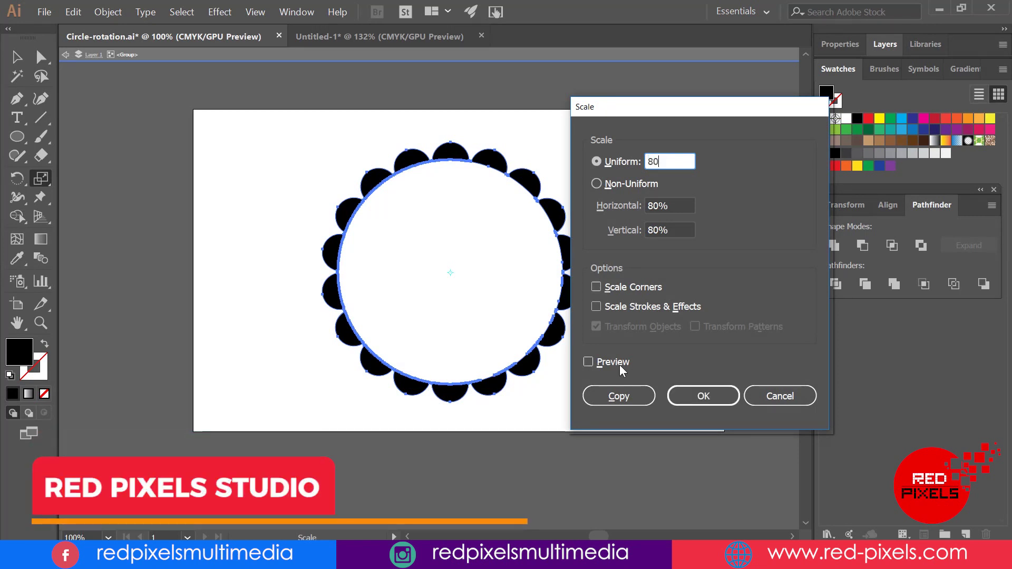
pyautogui.click(619, 396)
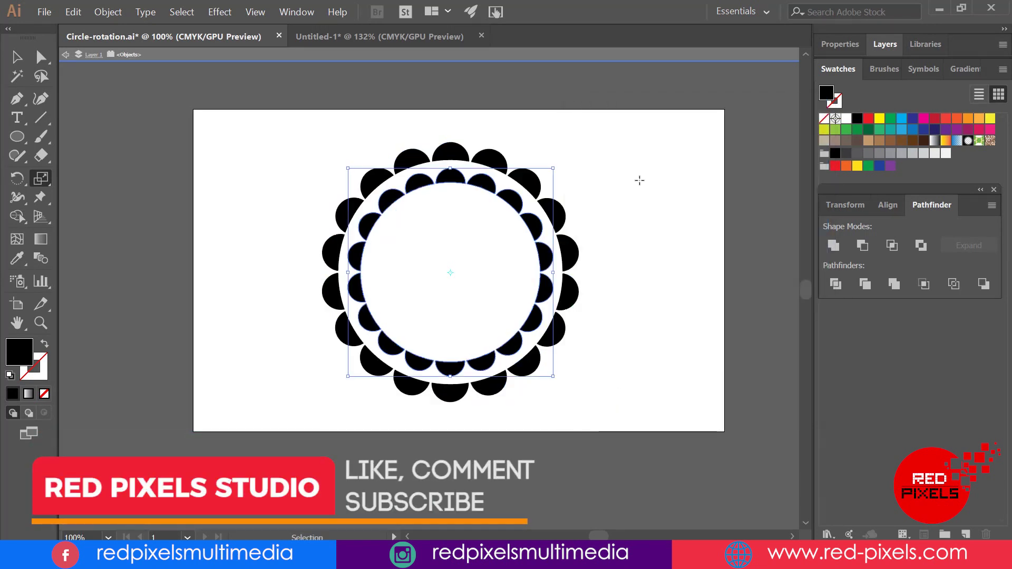
# Step: Repeat the scaled copy until nested scallop rings fill the pattern down to its center
pyautogui.hotkey('ctrl', 'd')
pyautogui.hotkey('ctrl', 'd')
pyautogui.hotkey('ctrl', 'd')
pyautogui.hotkey('ctrl', 'd')
pyautogui.hotkey('ctrl', 'd')
pyautogui.hotkey('ctrl', 'd')
pyautogui.hotkey('ctrl', 'd')
pyautogui.hotkey('ctrl', 'd')
pyautogui.hotkey('ctrl', 'd')
pyautogui.hotkey('ctrl', 'd')
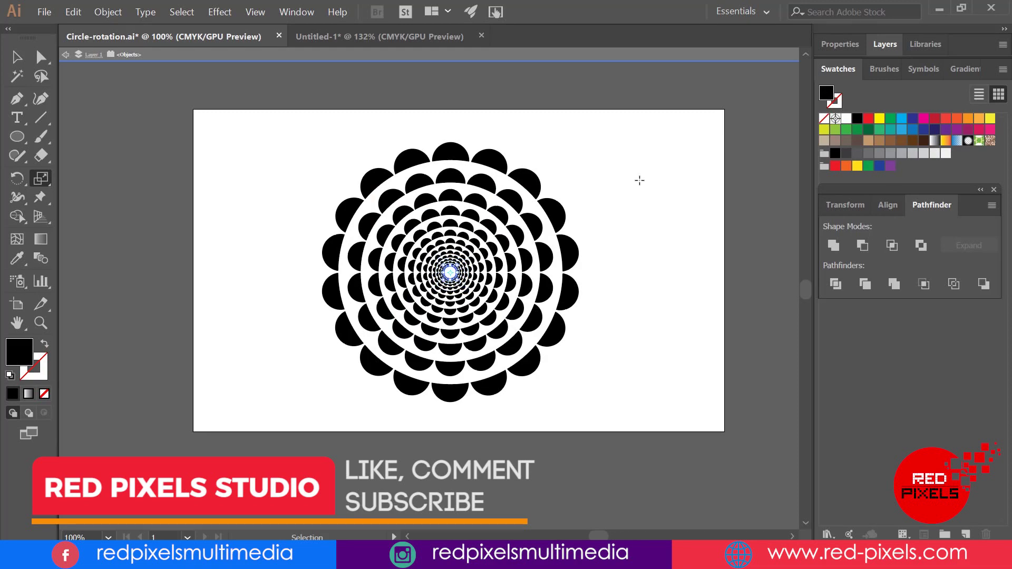
pyautogui.hotkey('ctrl', 'd')
pyautogui.hotkey('ctrl', 'd')
pyautogui.hotkey('ctrl', 'd')
pyautogui.hotkey('ctrl', 'd')
pyautogui.click(17, 57)
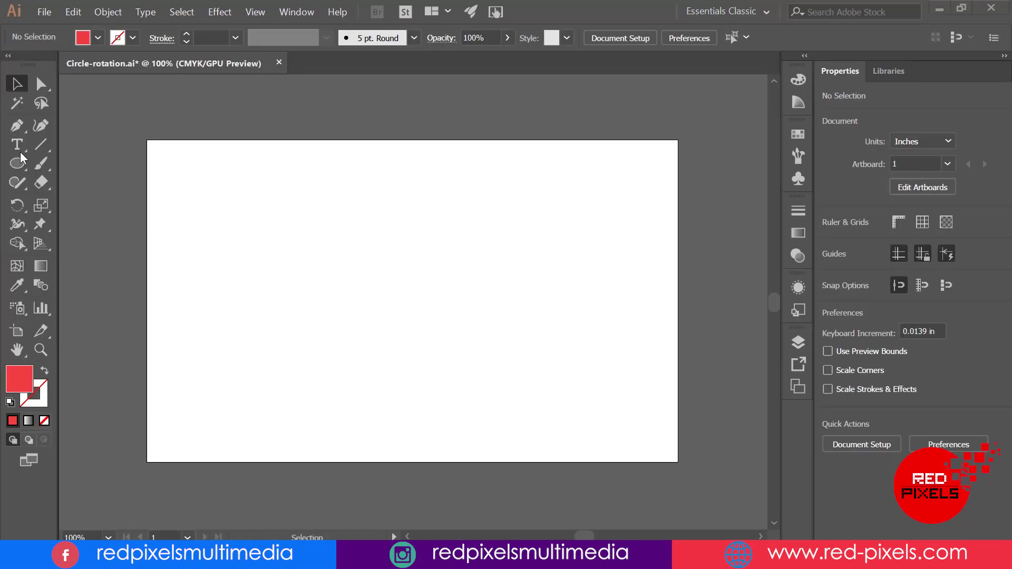
# Step: Draw a red circle about 0.9 in in diameter near the top center of the empty artboard and select it
pyautogui.press('l')
pyautogui.moveTo(407, 180); pyautogui.dragTo(426, 196)
pyautogui.press('v')
pyautogui.click(426, 230)
pyautogui.click(418, 185)
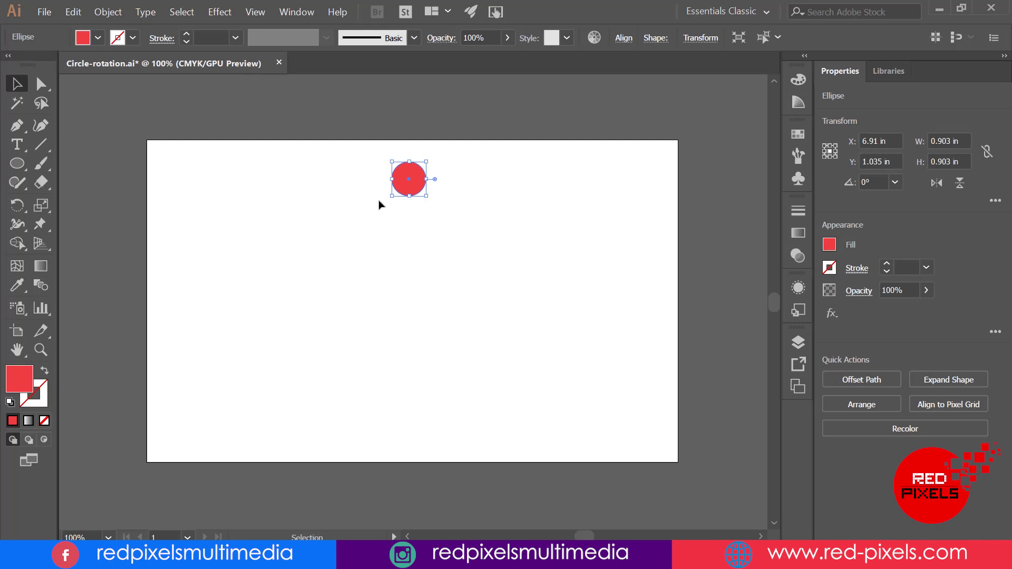
# Step: Paste a copy of the red circle in front and shrink it about its center to about 0.18 in
pyautogui.click(74, 12)
pyautogui.click(93, 69)
pyautogui.click(71, 15)
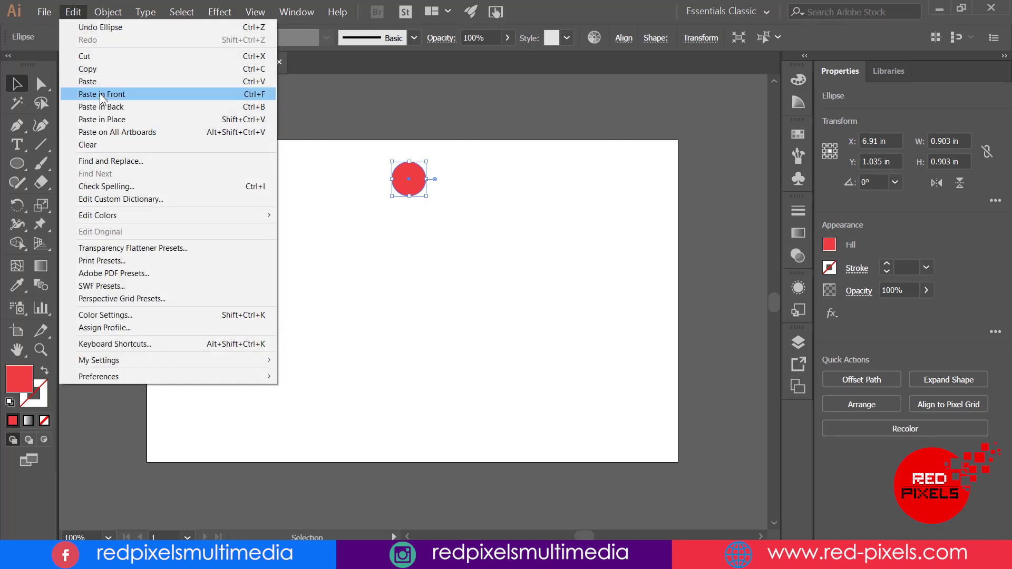
pyautogui.click(100, 97)
pyautogui.moveTo(426, 162); pyautogui.dragTo(412, 173)
# Step: Move the tiny circle straight down below the large one to about Y 3.12 in
pyautogui.hotkey('shift', 'Down')
pyautogui.hotkey('shift', 'Down')
pyautogui.hotkey('shift', 'Down')
pyautogui.hotkey('shift', 'Down')
pyautogui.hotkey('shift', 'Down')
pyautogui.hotkey('shift', 'Down')
pyautogui.hotkey('shift', 'Down')
pyautogui.hotkey('shift', 'Down')
pyautogui.hotkey('shift', 'Down')
pyautogui.hotkey('shift', 'Down')
pyautogui.hotkey('shift', 'Down')
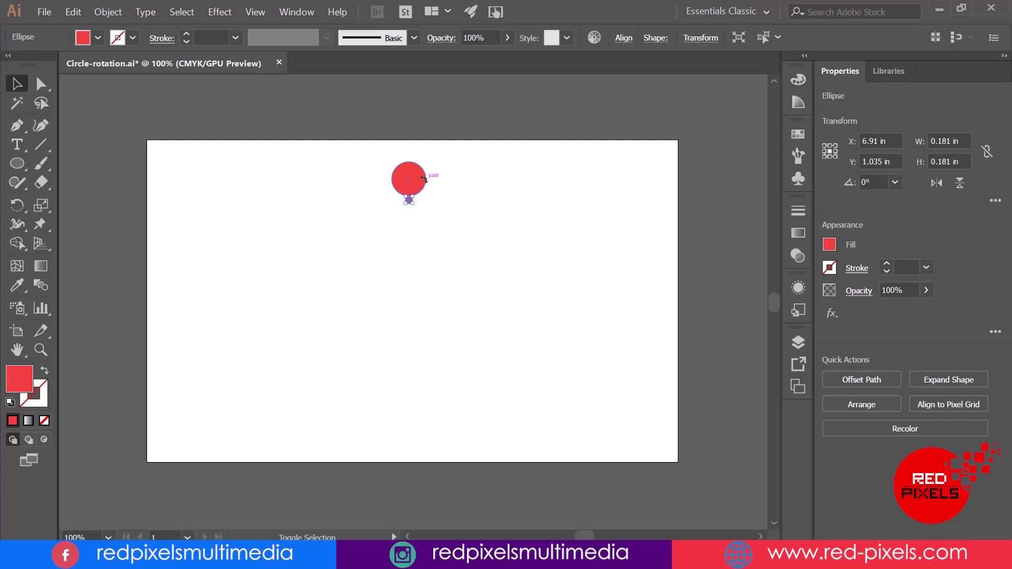
pyautogui.hotkey('shift', 'Down')
pyautogui.hotkey('shift', 'Down')
pyautogui.hotkey('shift', 'Down')
pyautogui.hotkey('shift', 'Down')
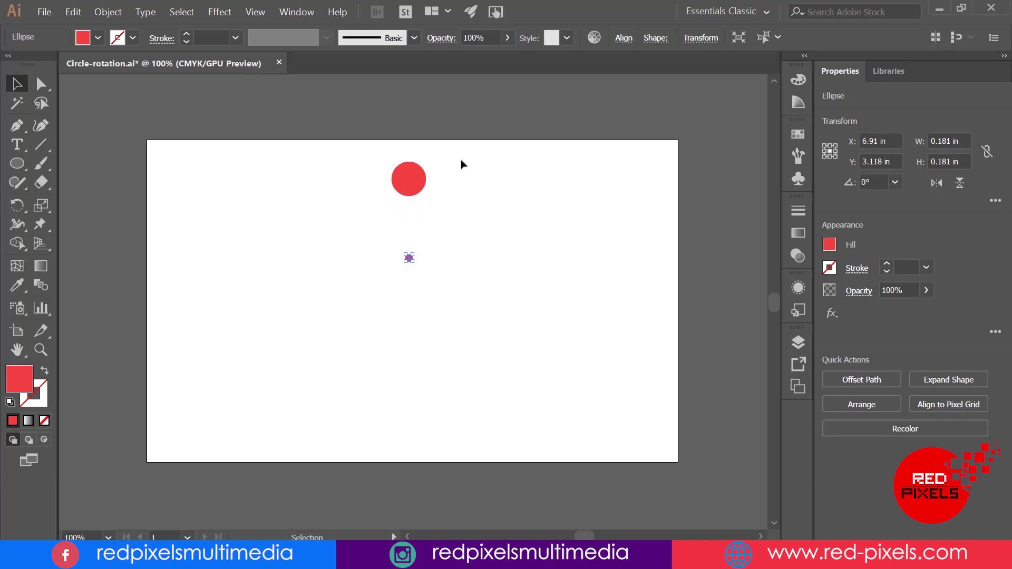
# Step: Select the large and tiny red circles and group them
pyautogui.click(453, 168)
pyautogui.moveTo(454, 148); pyautogui.dragTo(390, 265)
pyautogui.rightClick(413, 191)
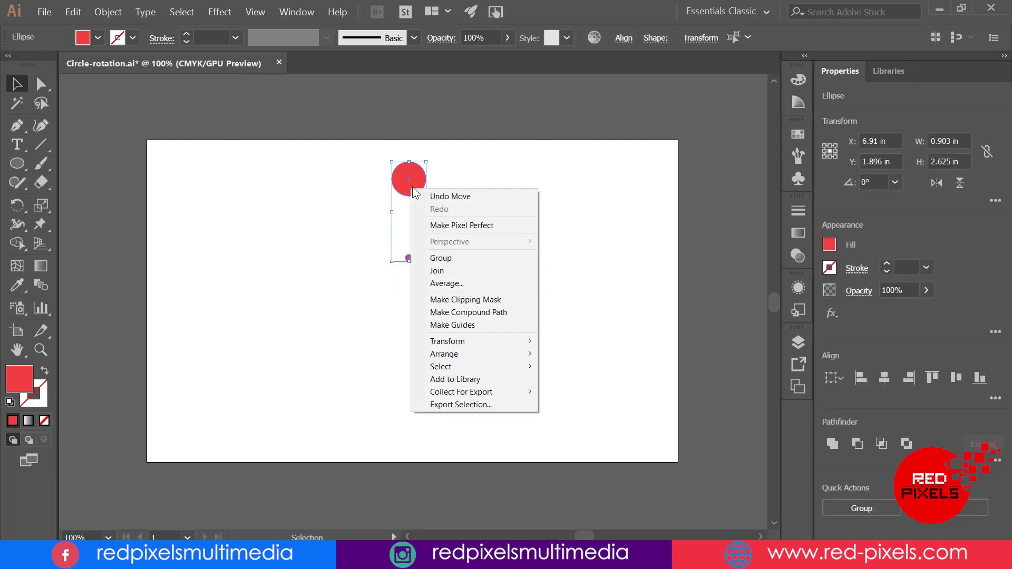
pyautogui.click(440, 258)
# Step: Apply a Transform effect to the group: rotate 360/15 about the bottom-center reference point, with 14 copies and preview on
pyautogui.click(219, 11)
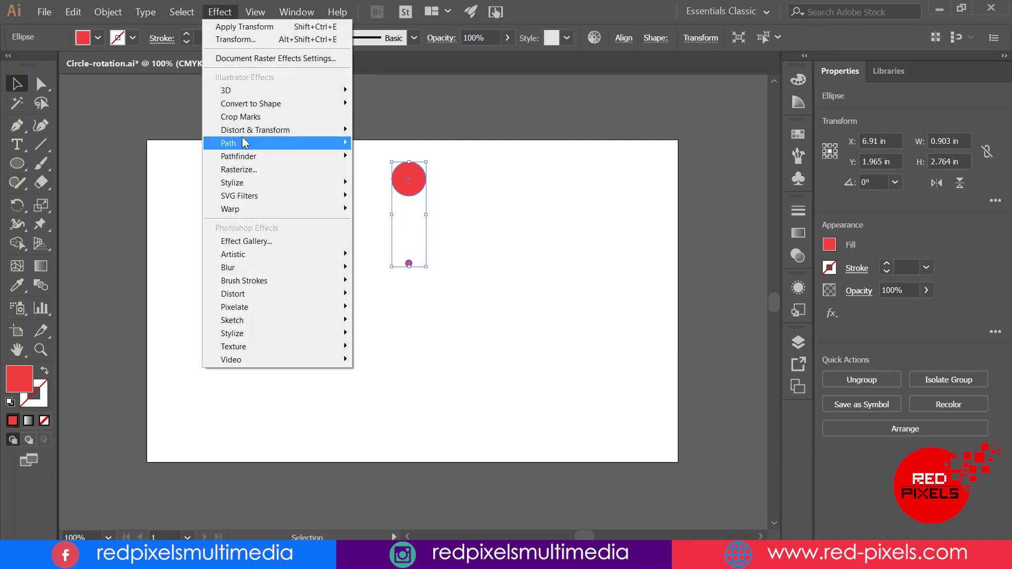
pyautogui.moveTo(254, 129)
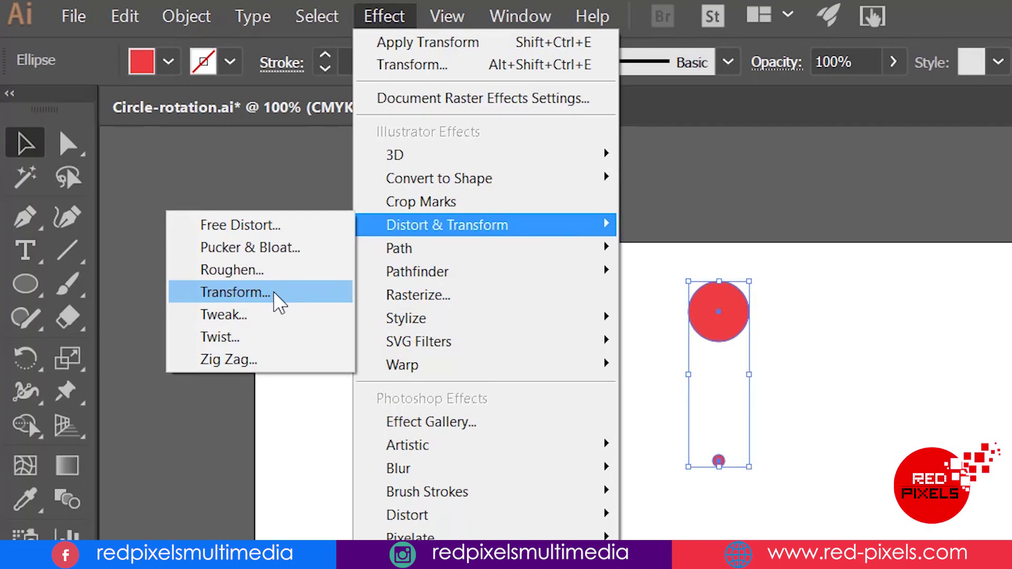
pyautogui.click(280, 303)
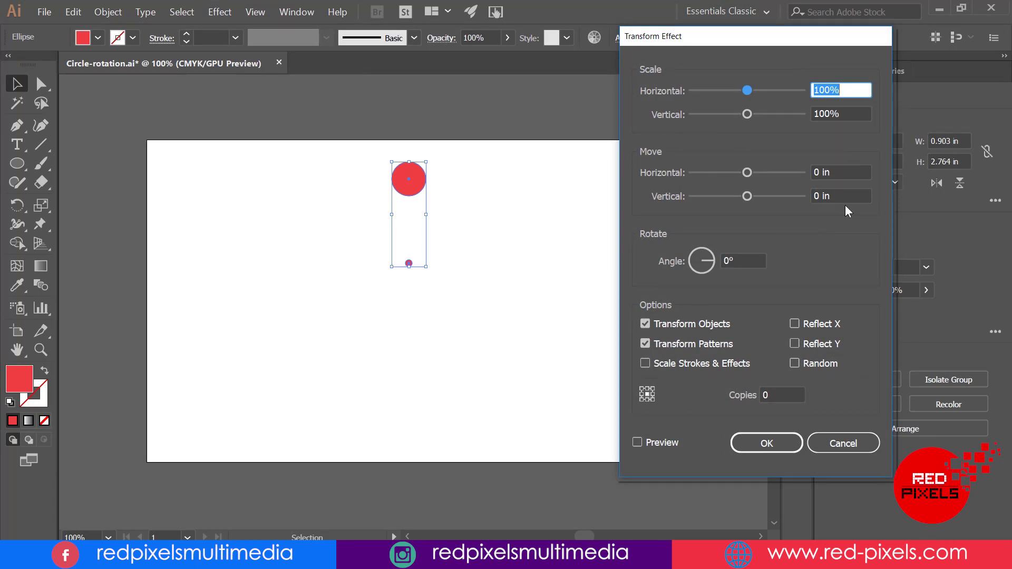
pyautogui.click(637, 442)
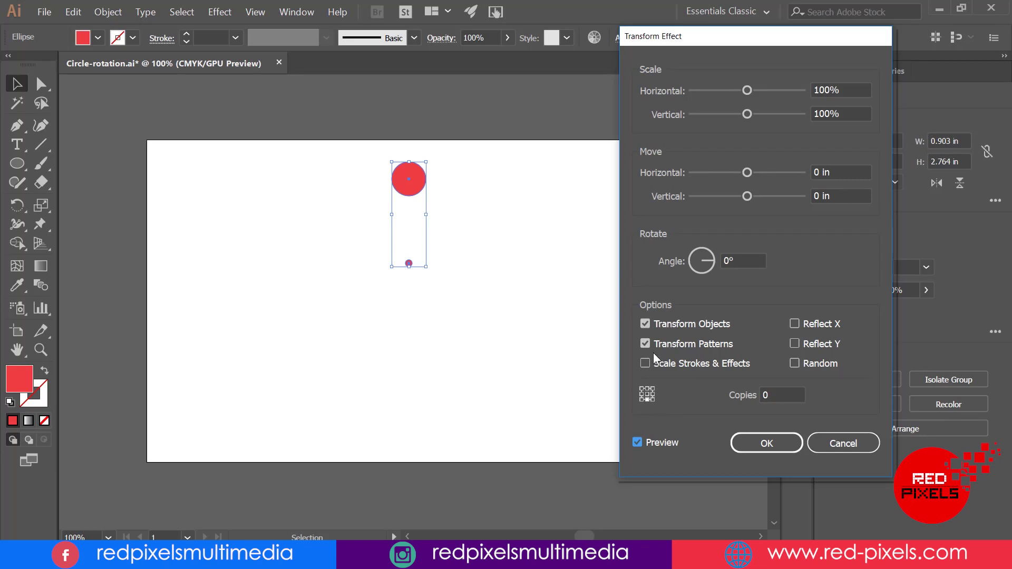
pyautogui.click(675, 259)
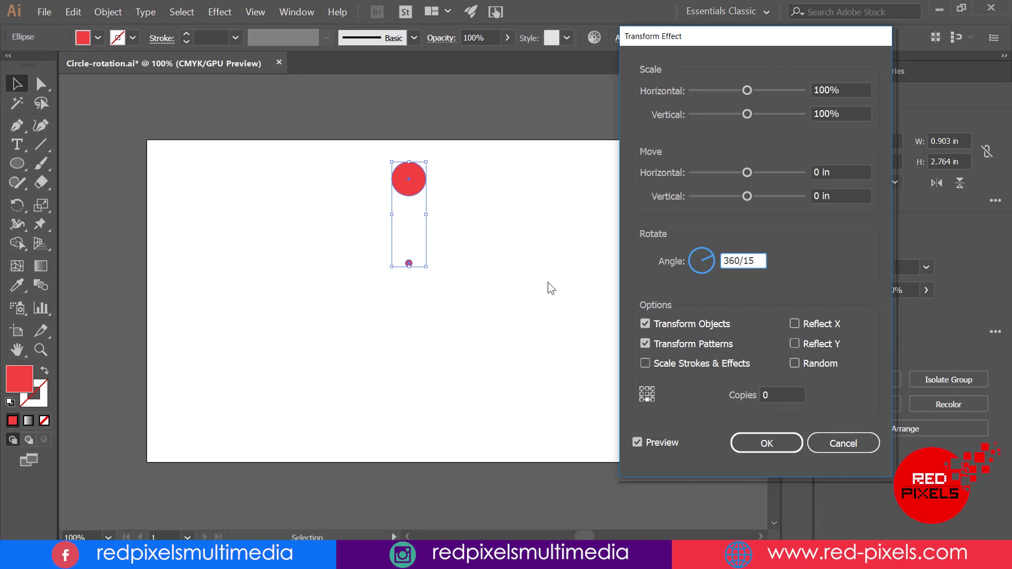
pyautogui.click(787, 395)
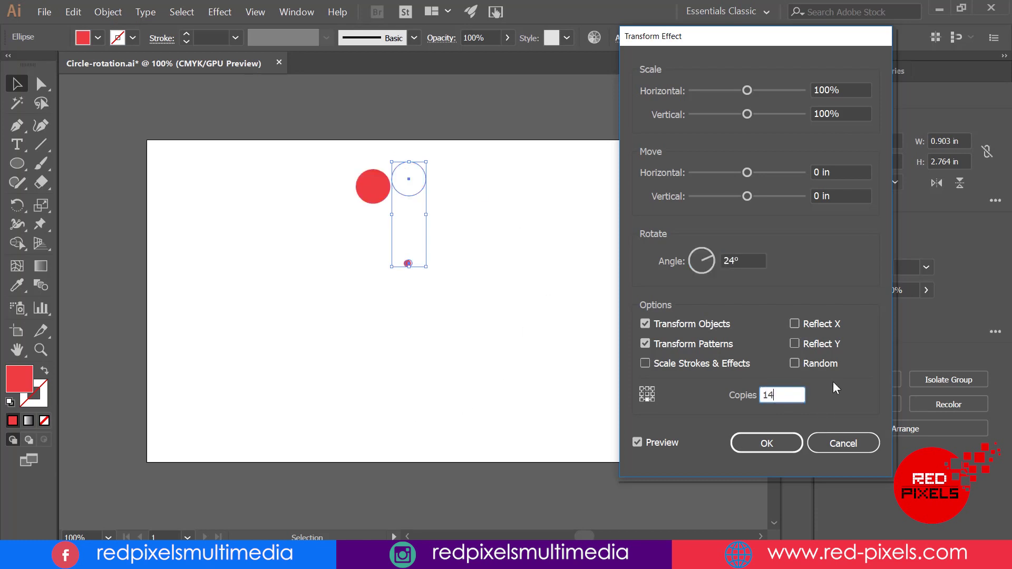
pyautogui.click(776, 443)
# Step: Isolate the group and move its large circle straight up to about Y 0.76 in to widen the ring
pyautogui.doubleClick(409, 180)
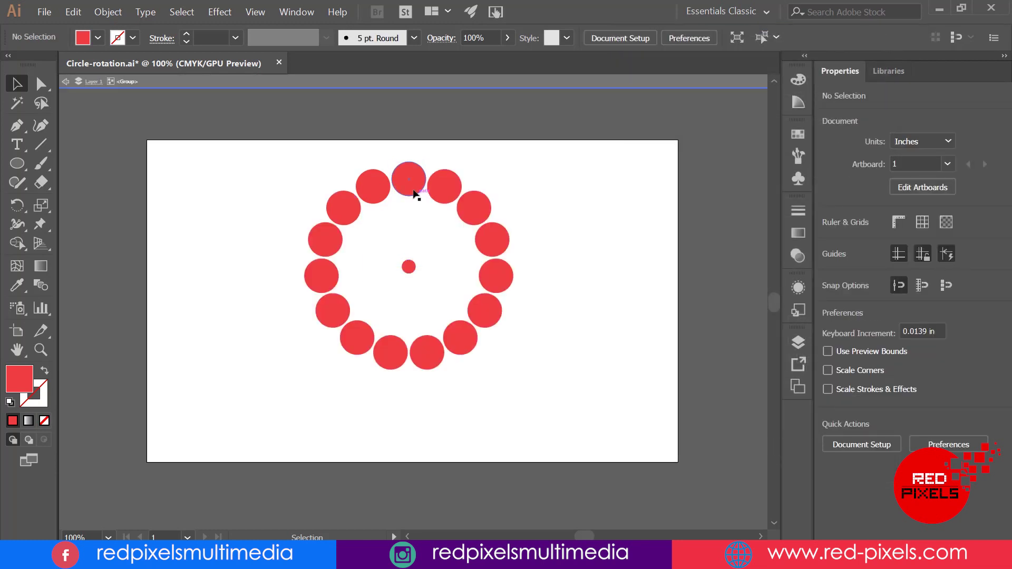
pyautogui.moveTo(413, 187); pyautogui.dragTo(414, 168)
pyautogui.moveTo(416, 203); pyautogui.dragTo(417, 183)
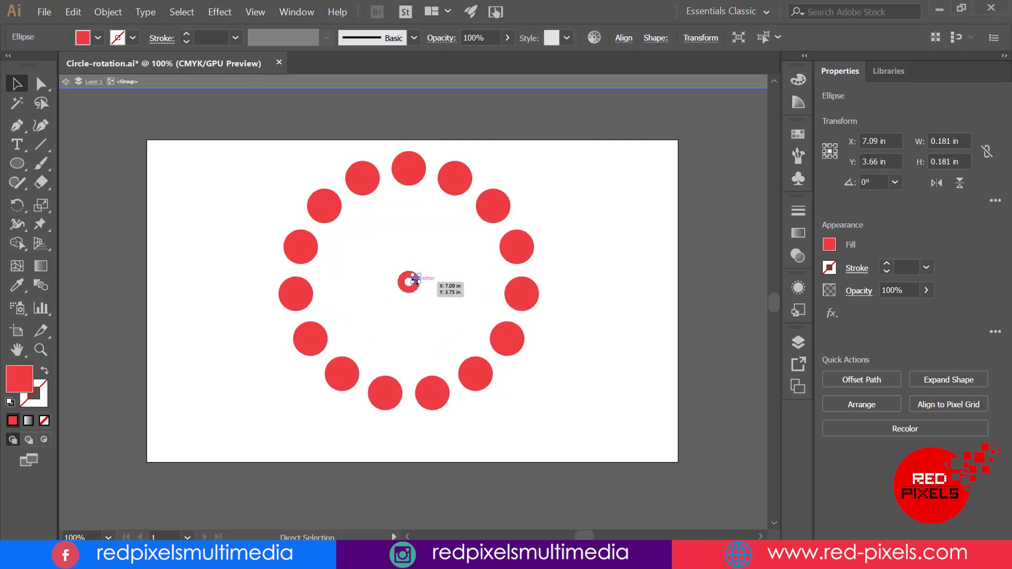
# Step: Try reshaping the large circle into a leaf by pulling its left anchor up and outward and lengthening its bottom anchor's handles
pyautogui.click(46, 83)
pyautogui.moveTo(391, 169); pyautogui.dragTo(395, 155)
pyautogui.click(410, 265)
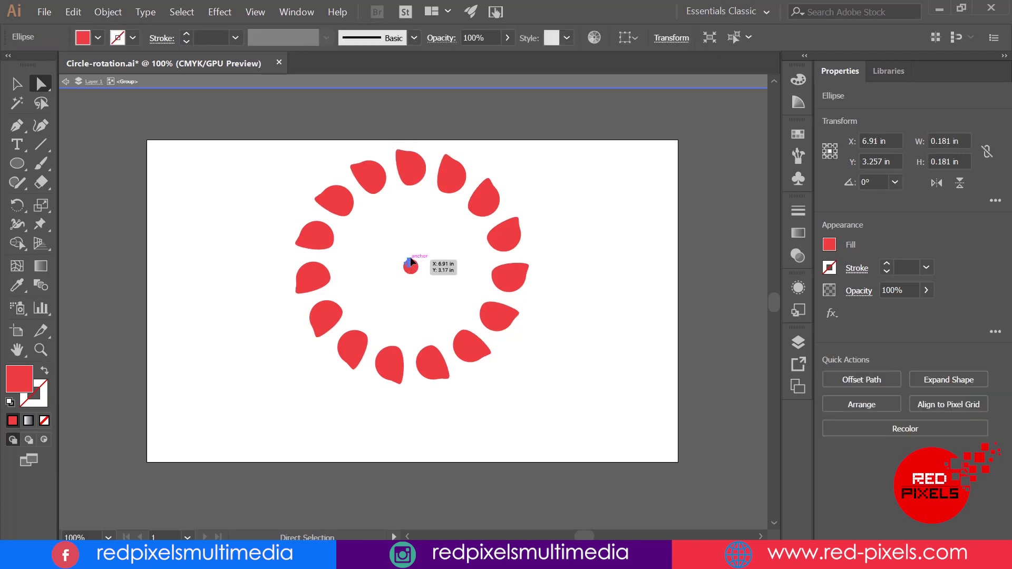
pyautogui.click(420, 260)
pyautogui.click(432, 227)
pyautogui.click(419, 171)
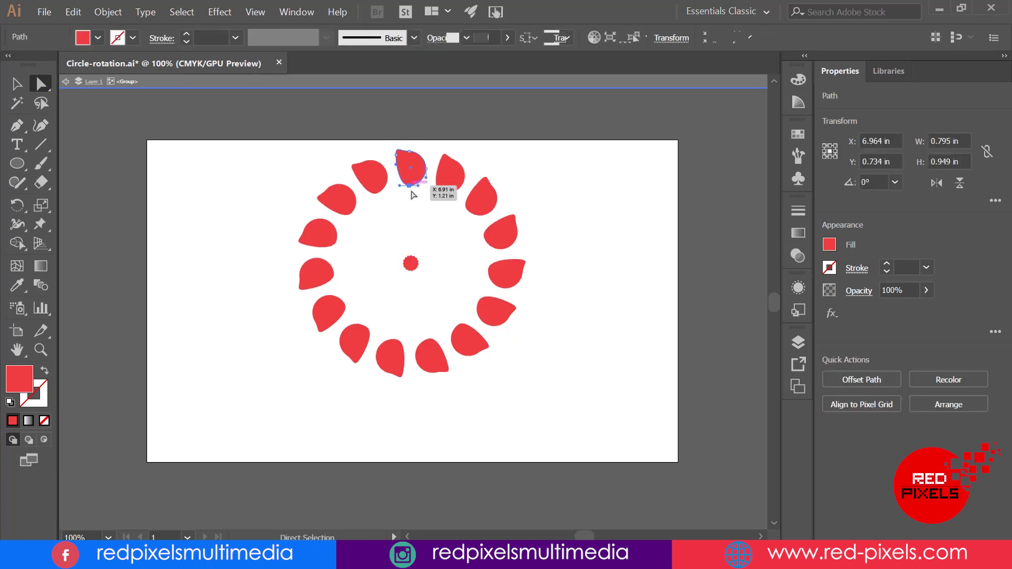
pyautogui.click(408, 186)
pyautogui.moveTo(418, 185); pyautogui.dragTo(394, 186)
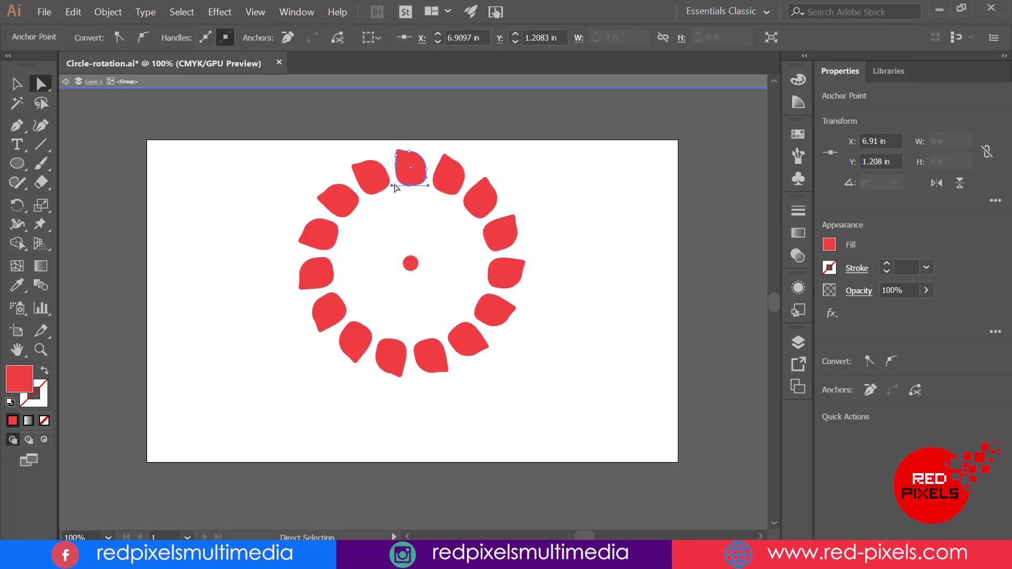
# Step: Undo the anchor and handle edits on the large and tiny circles
pyautogui.hotkey('ctrl', 'z')
pyautogui.hotkey('ctrl', 'z')
pyautogui.hotkey('ctrl', 'z')
pyautogui.hotkey('ctrl', 'z')
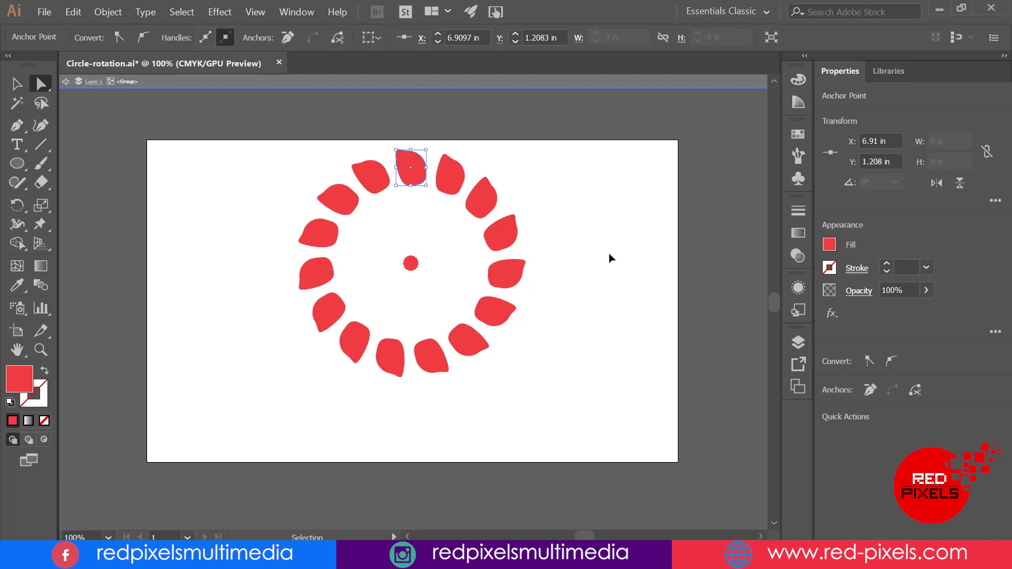
pyautogui.hotkey('ctrl', 'z')
# Step: Convert the large circle's top and bottom smooth anchors into sharp corner points
pyautogui.moveTo(17, 127); pyautogui.dragTo(94, 186)
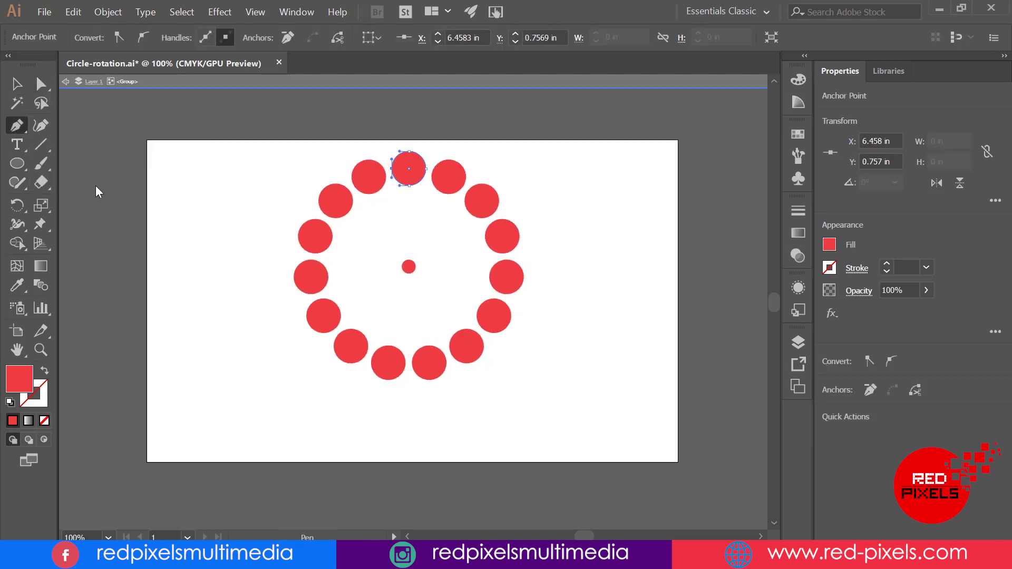
pyautogui.click(409, 186)
pyautogui.click(409, 158)
pyautogui.press('v')
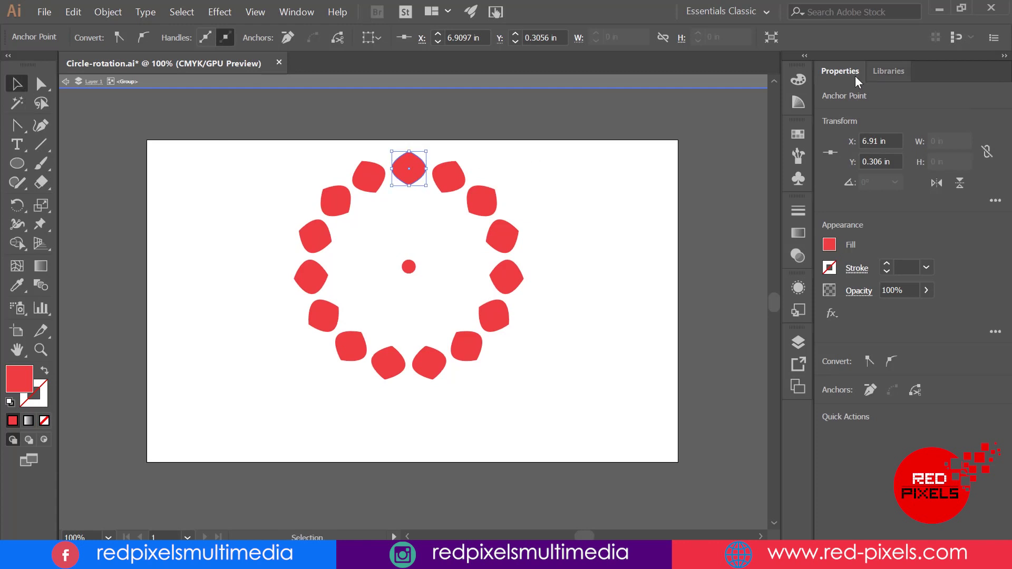
# Step: Fill the pointed shape with green and stretch its lower end toward the ring's center to form long petals
pyautogui.click(798, 79)
pyautogui.click(657, 116)
pyautogui.moveTo(409, 185); pyautogui.dragTo(411, 221)
pyautogui.click(531, 199)
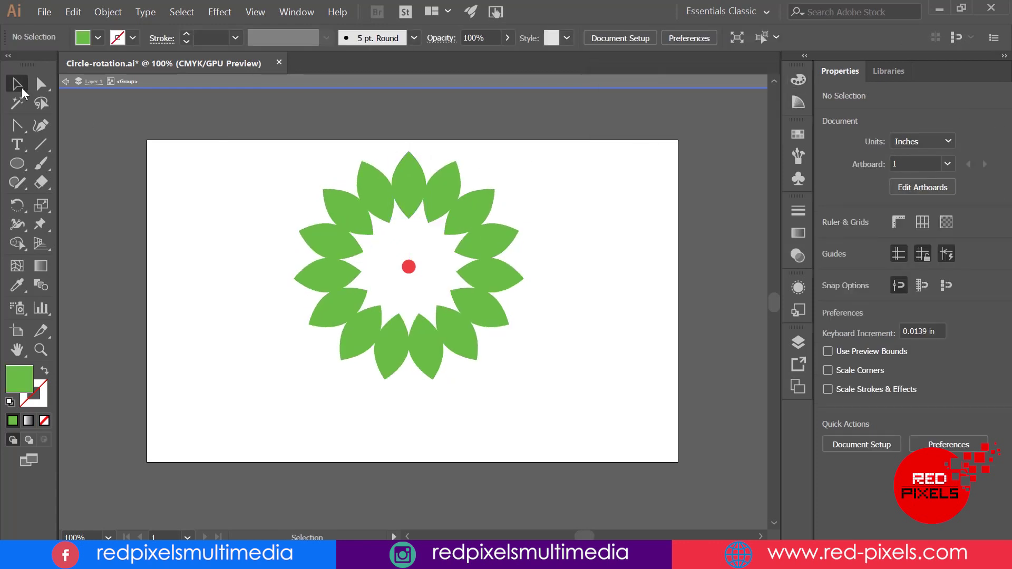
# Step: Undo the green fill, stretching and corner conversions on the petal shape
pyautogui.hotkey('ctrl', 'z')
pyautogui.hotkey('ctrl', 'z')
pyautogui.hotkey('ctrl', 'z')
pyautogui.hotkey('ctrl', 'z')
pyautogui.hotkey('ctrl', 'z')
pyautogui.hotkey('ctrl', 'shift', 'z')
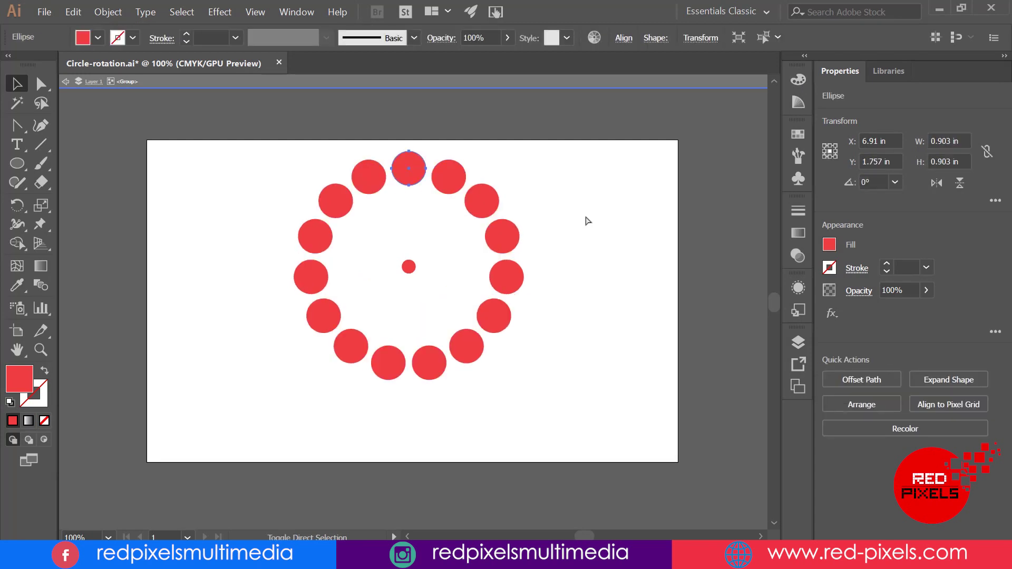
# Step: Exit the group's isolation mode and expand the appearance of the whole ring
pyautogui.click(586, 223)
pyautogui.click(68, 81)
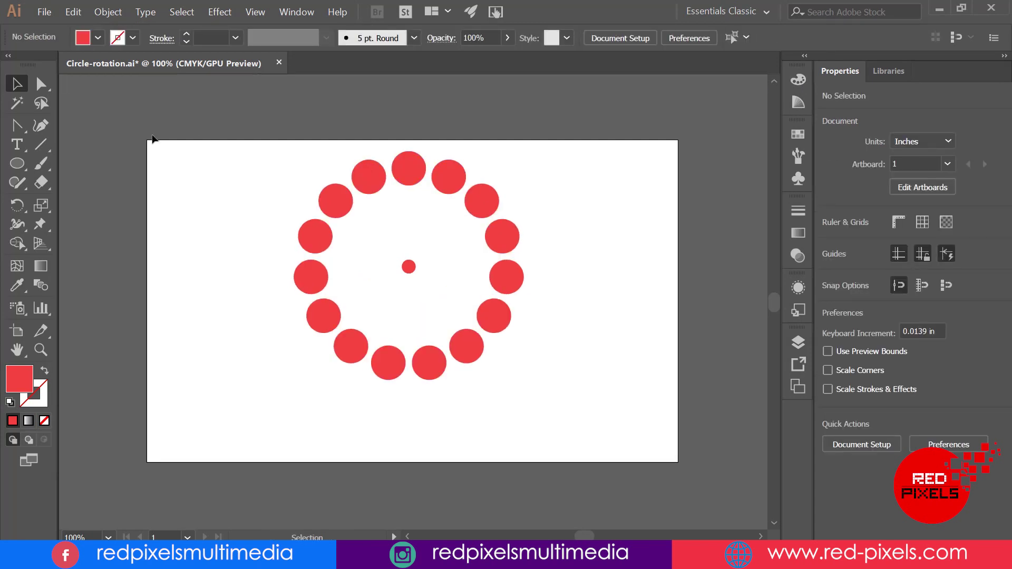
pyautogui.click(408, 168)
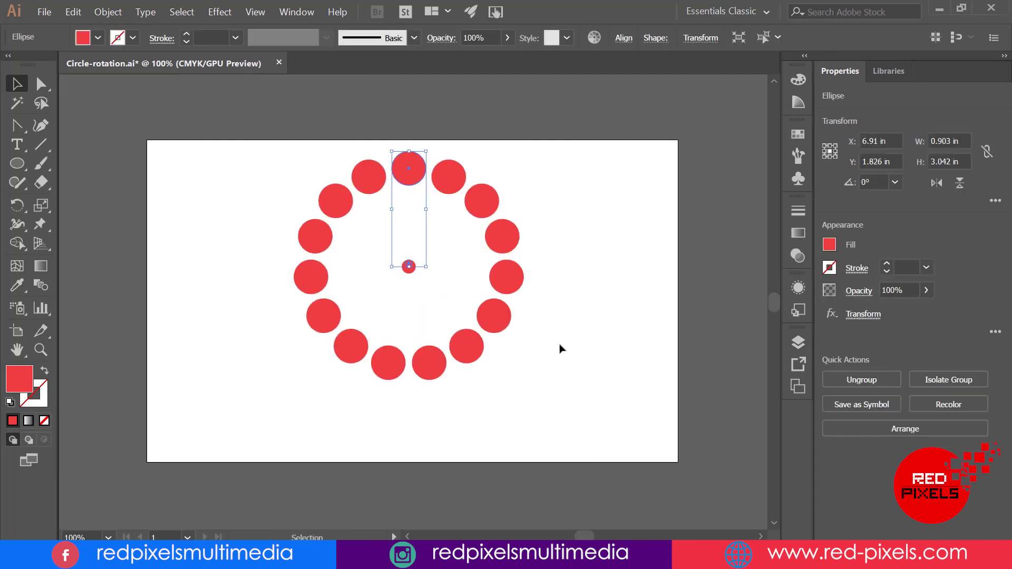
pyautogui.click(108, 12)
pyautogui.click(137, 140)
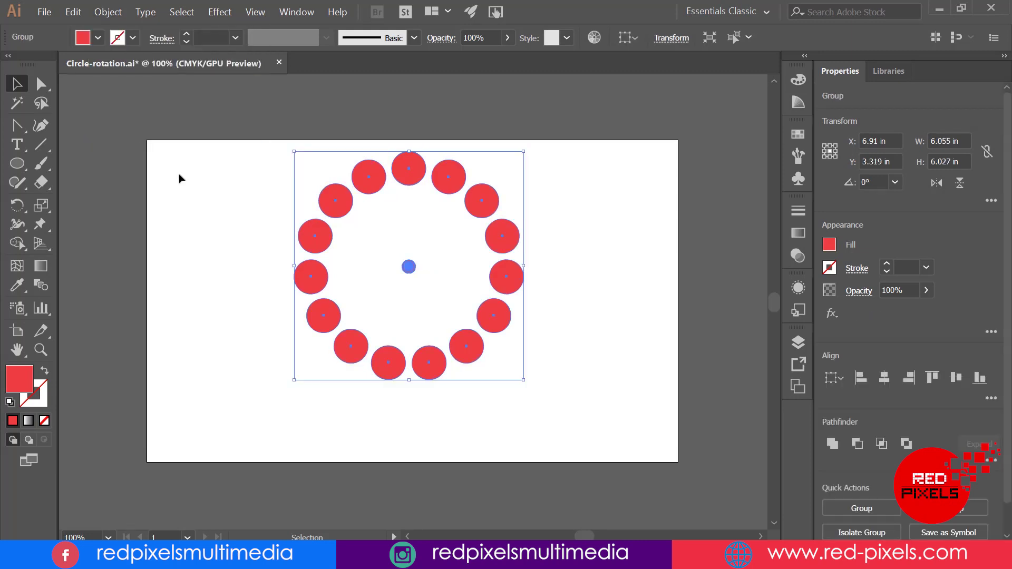
# Step: Select the stacked tiny circles at the center of the expanded ring and delete them
pyautogui.click(584, 200)
pyautogui.click(493, 212)
pyautogui.press('a')
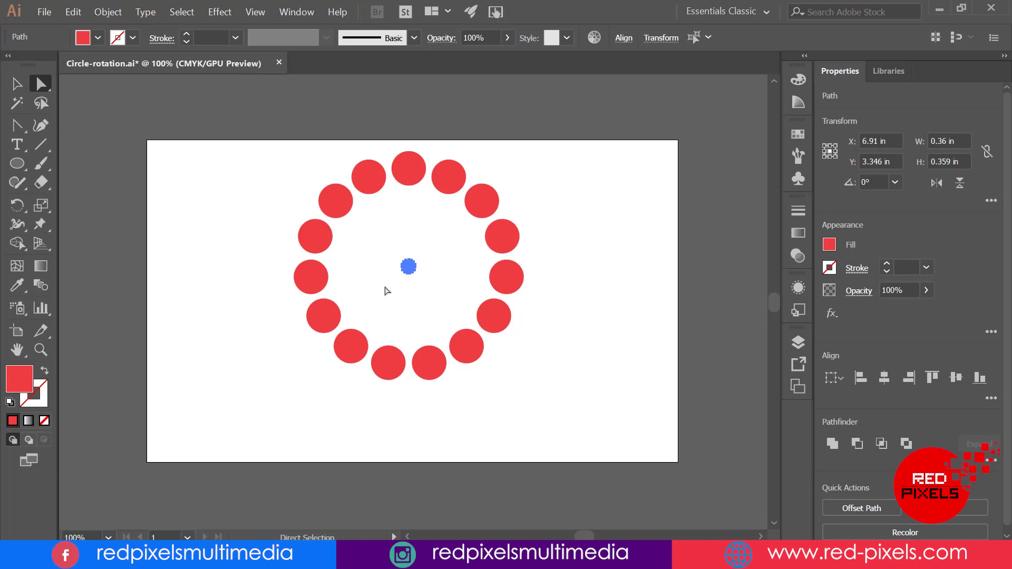
pyautogui.click(387, 290)
pyautogui.press('v')
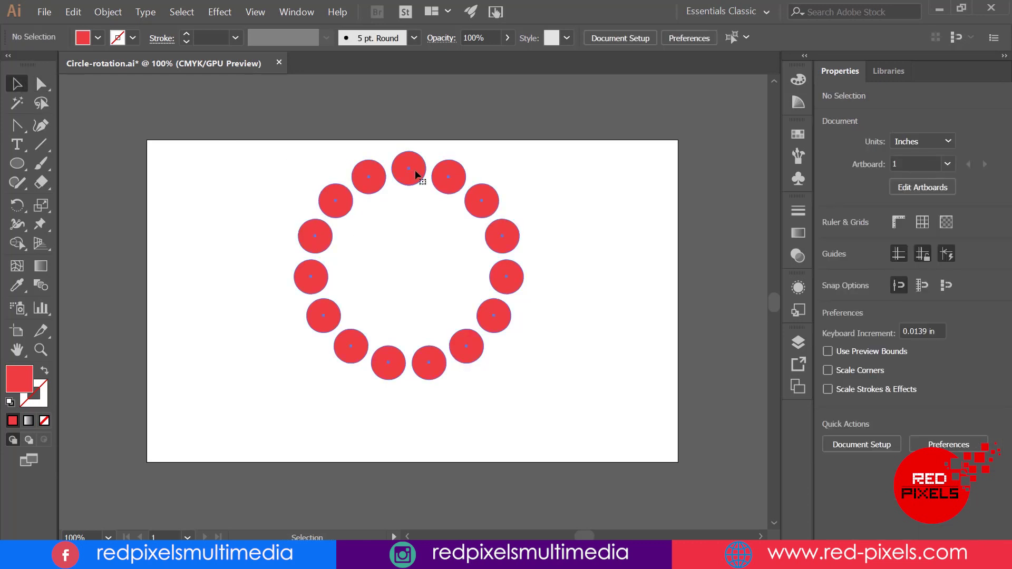